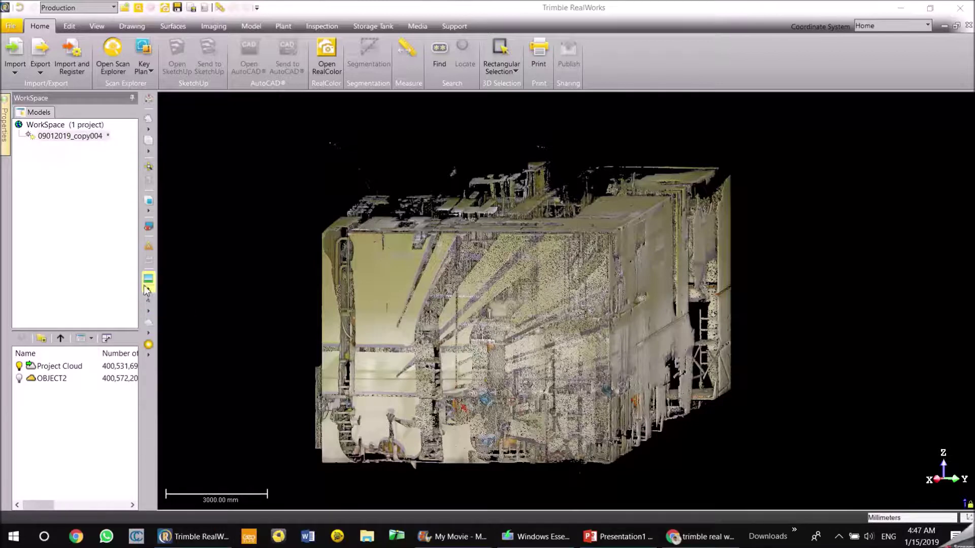
# - Set the point size of the cloud rendering to 3 pixels and inspect the building's exterior up close
pyautogui.click(149, 311)
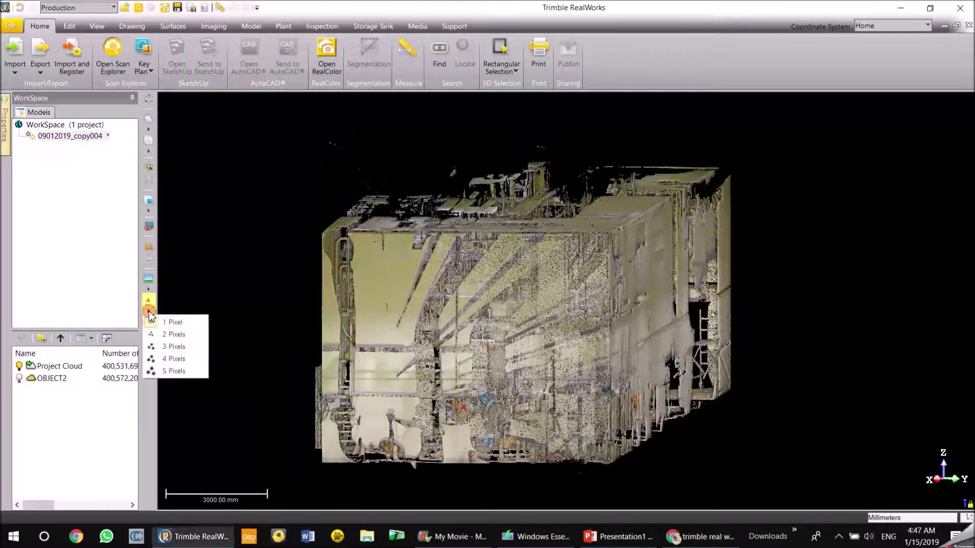
pyautogui.click(178, 346)
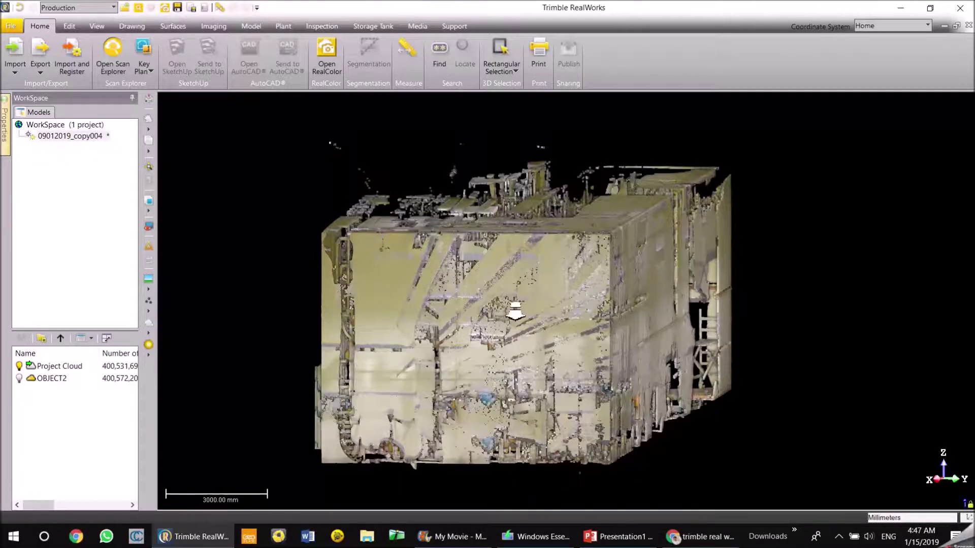
pyautogui.scroll(6, 518, 309)
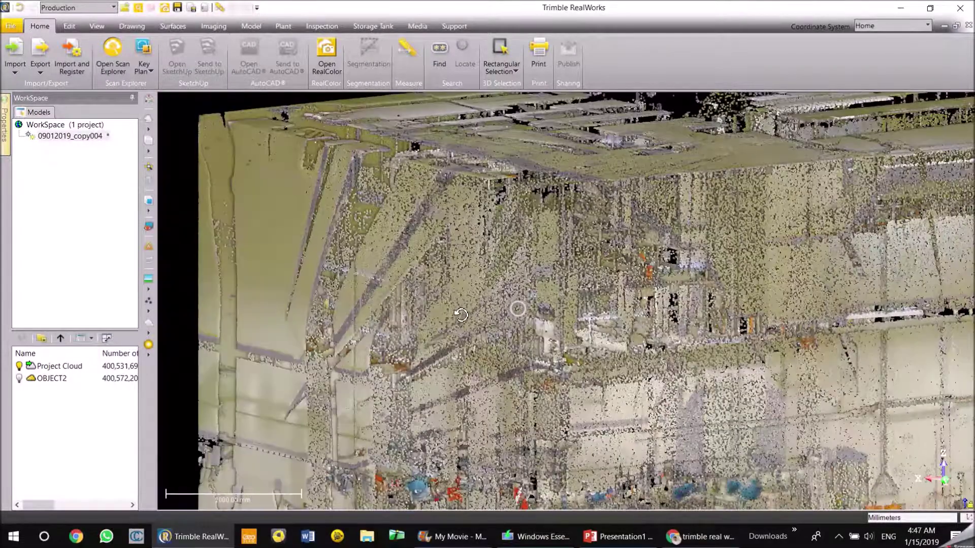
pyautogui.moveTo(461, 314); pyautogui.dragTo(394, 328)
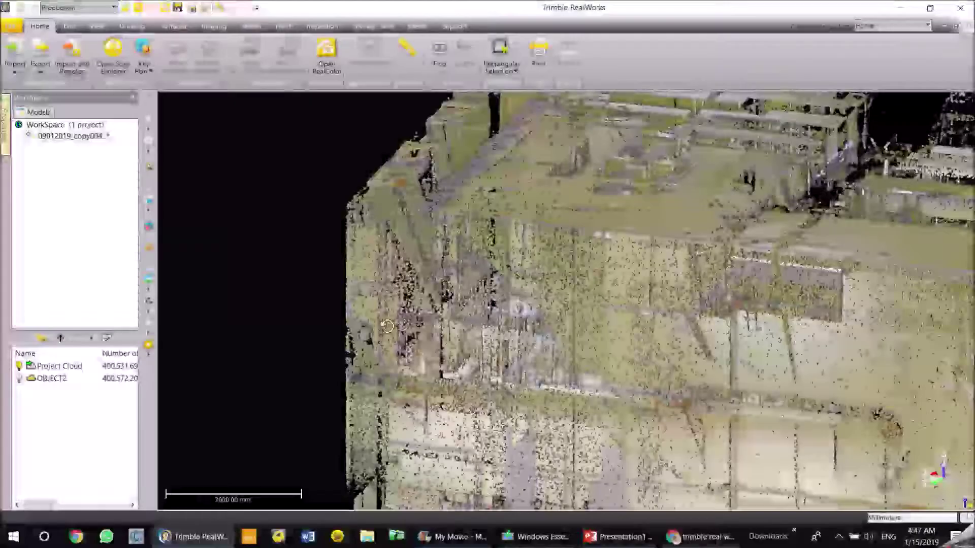
# - Set the point size of the cloud rendering to 1 pixel
pyautogui.click(148, 334)
pyautogui.click(148, 311)
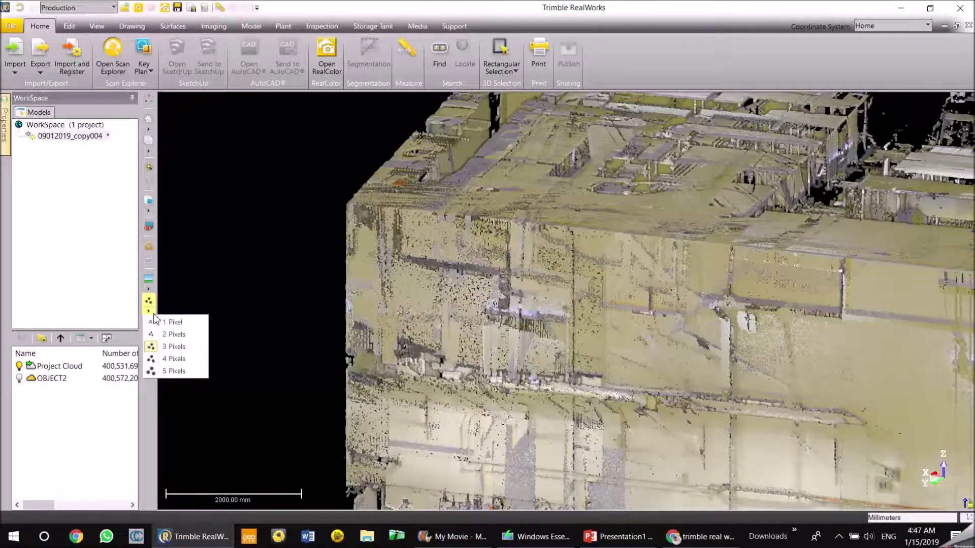
pyautogui.click(153, 314)
pyautogui.click(150, 312)
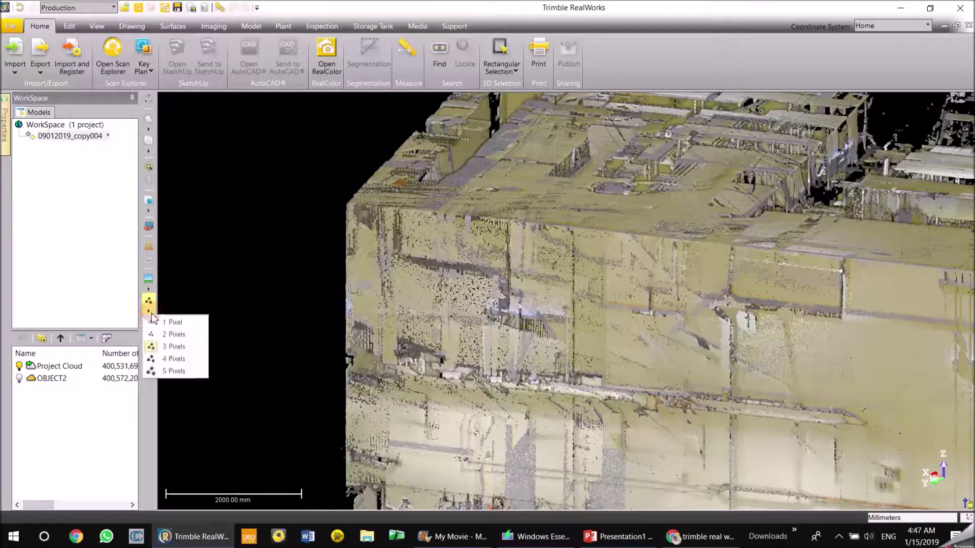
pyautogui.click(163, 322)
# - Render the point cloud with No Shading, switch it to Ambient Shading, and inspect the exterior wall up close
pyautogui.click(149, 354)
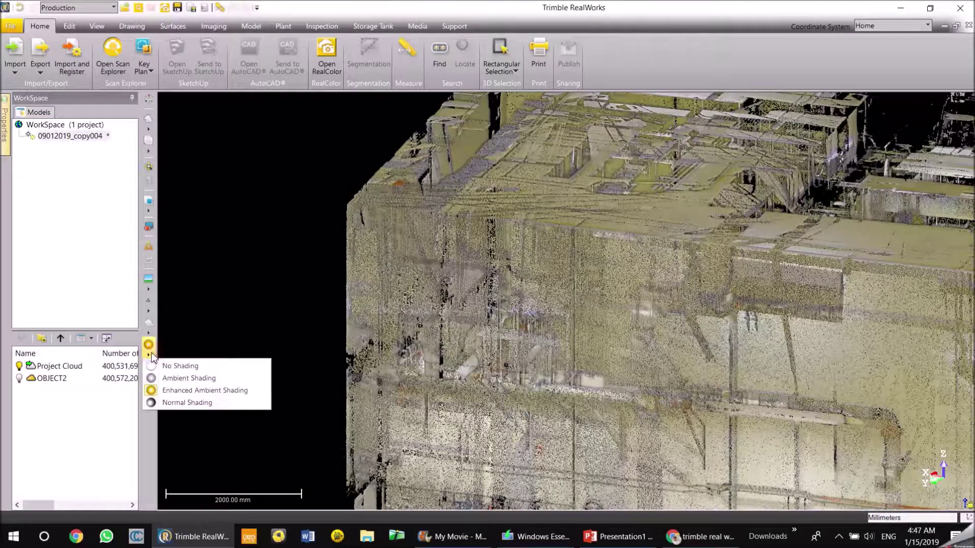
pyautogui.click(166, 366)
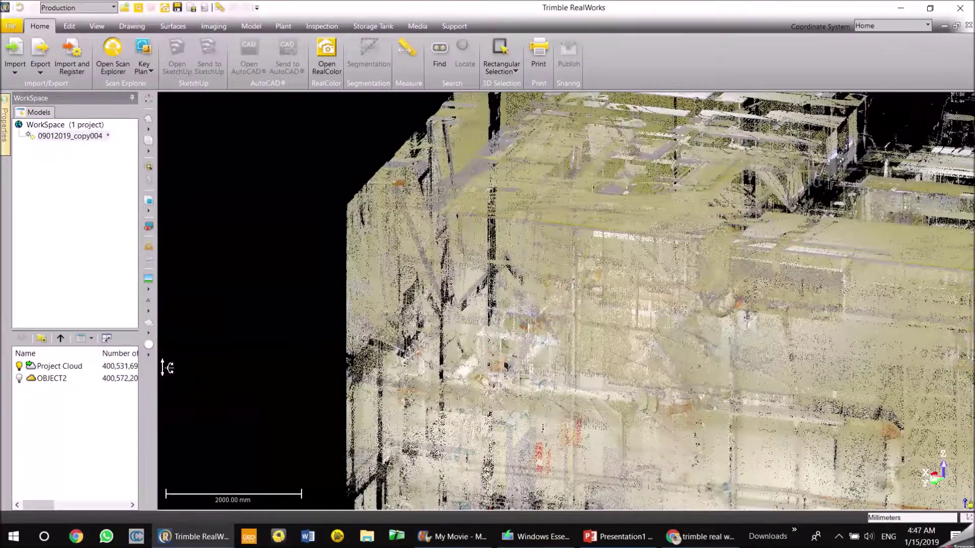
pyautogui.click(152, 359)
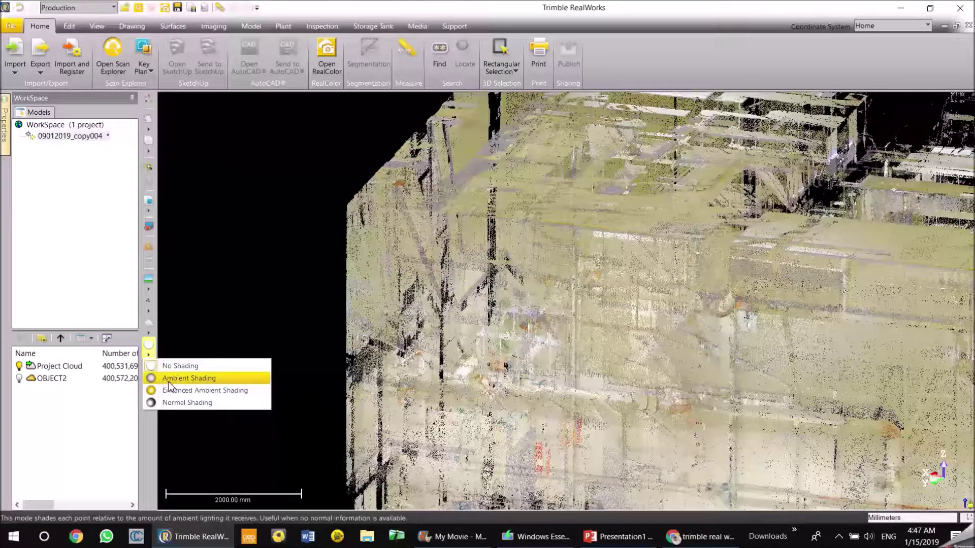
pyautogui.click(172, 377)
pyautogui.scroll(4, 852, 306)
pyautogui.moveTo(851, 306); pyautogui.dragTo(704, 203, button='middle')
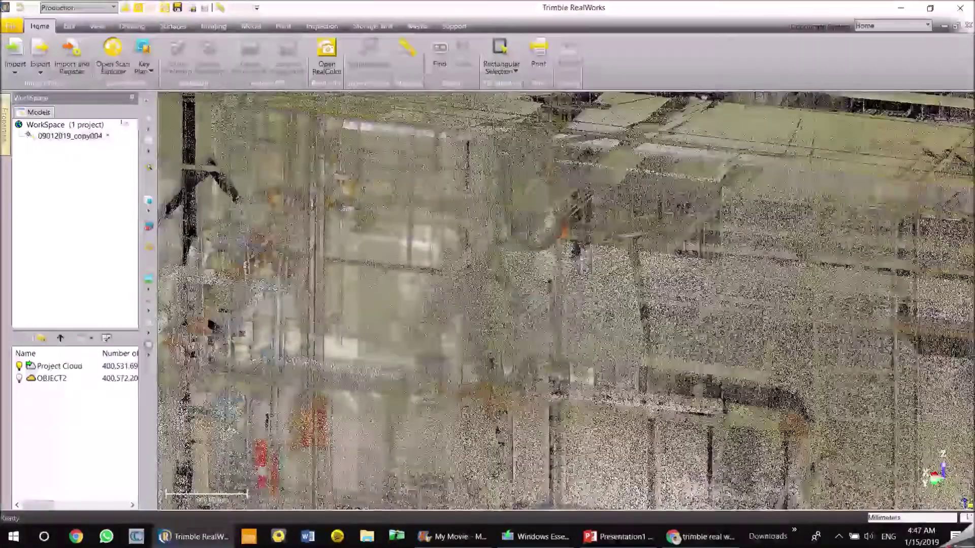
# - Switch to Station-Based navigation and look around the plant room from the Station 001 scan position
pyautogui.click(149, 130)
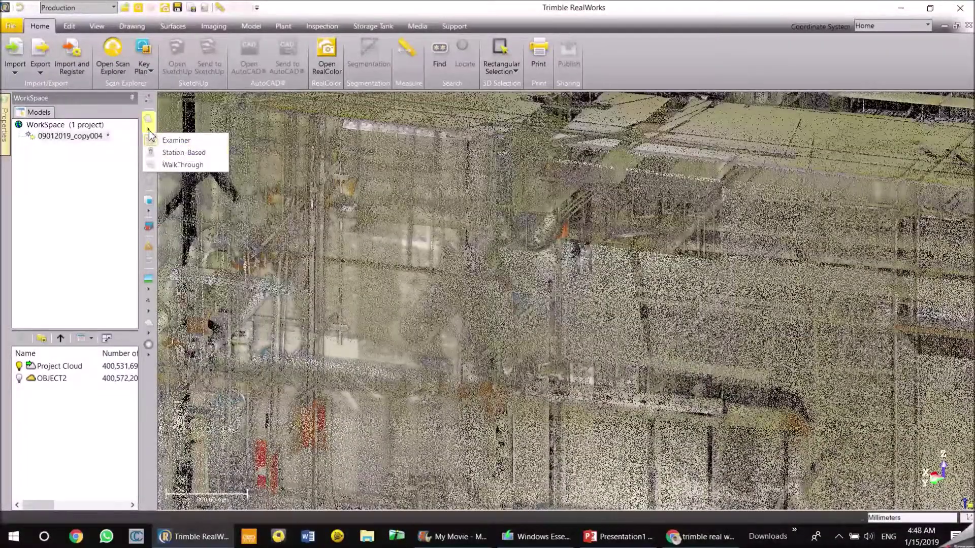
pyautogui.click(183, 152)
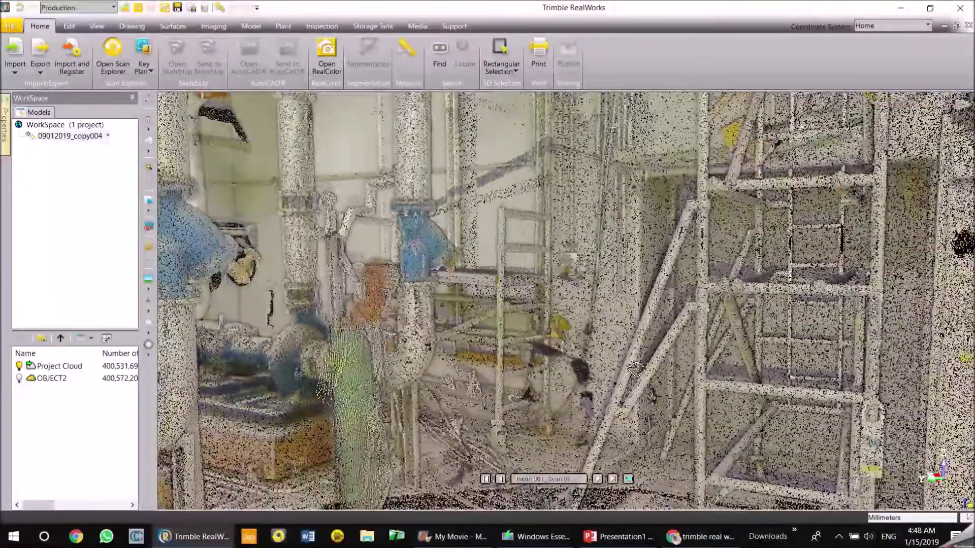
pyautogui.moveTo(634, 373); pyautogui.dragTo(552, 329)
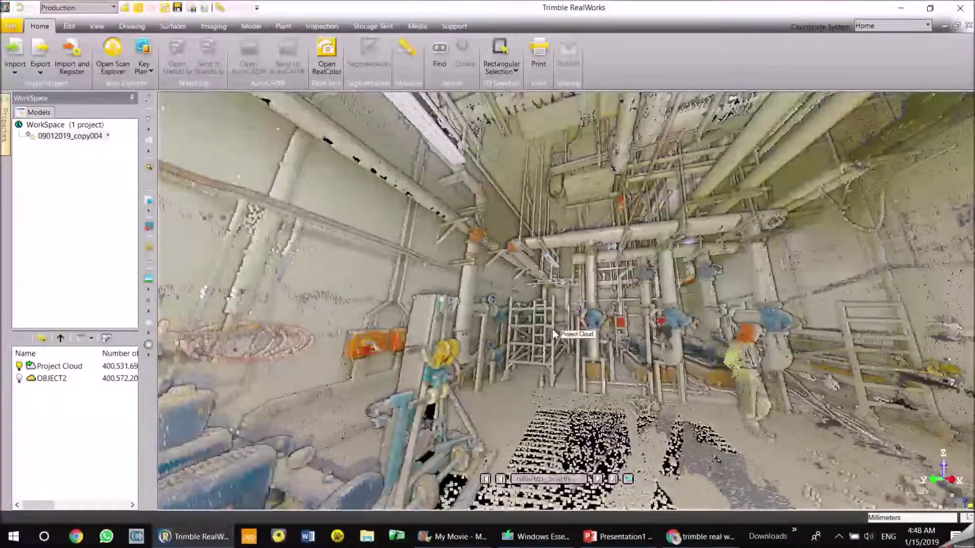
pyautogui.moveTo(449, 331); pyautogui.dragTo(611, 338)
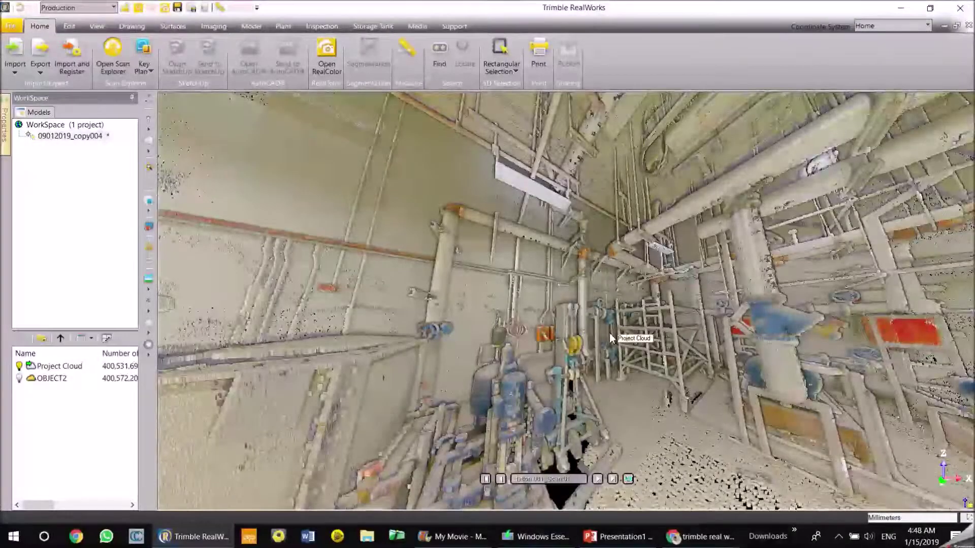
pyautogui.moveTo(509, 318); pyautogui.dragTo(717, 317)
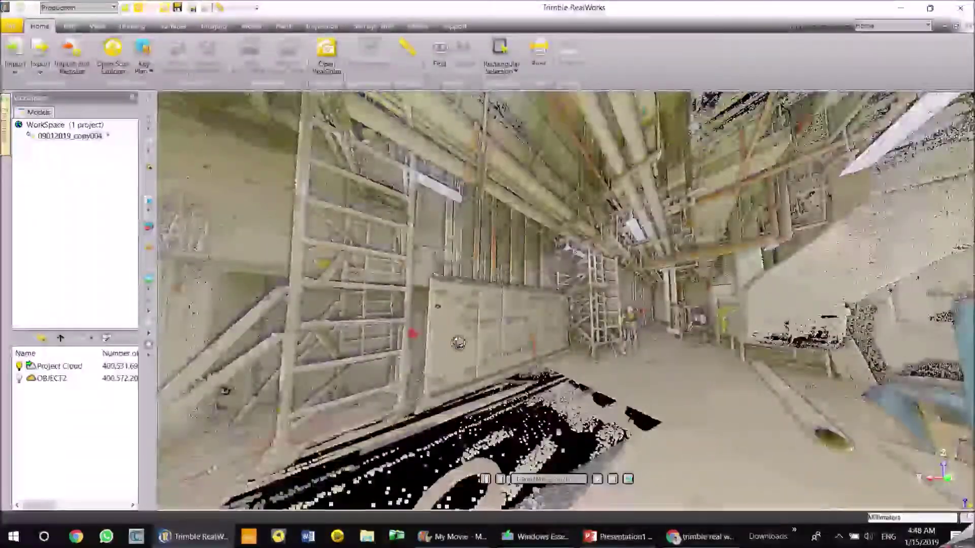
pyautogui.moveTo(414, 332); pyautogui.dragTo(573, 335)
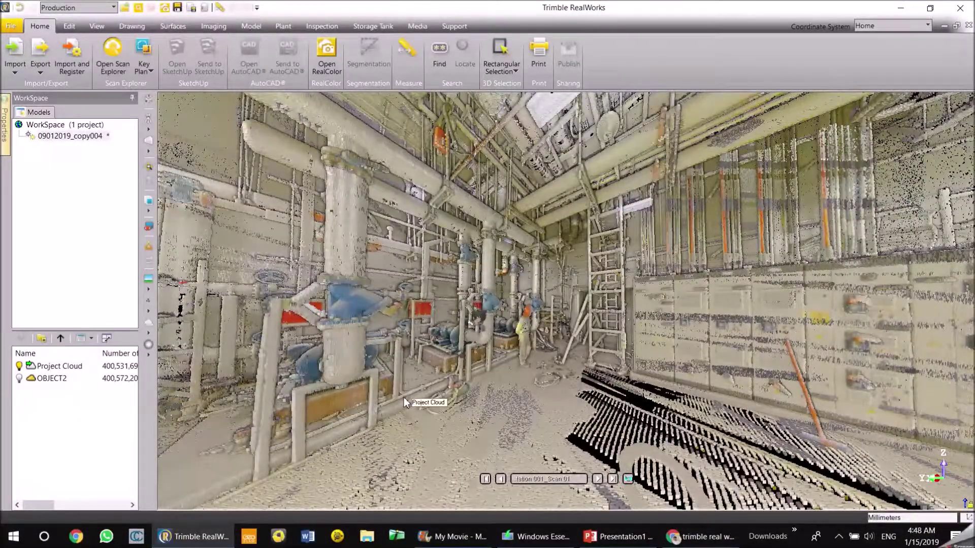
# - Apply Normal Shading to the point cloud and look around the pipes and pumps from the station
pyautogui.click(149, 355)
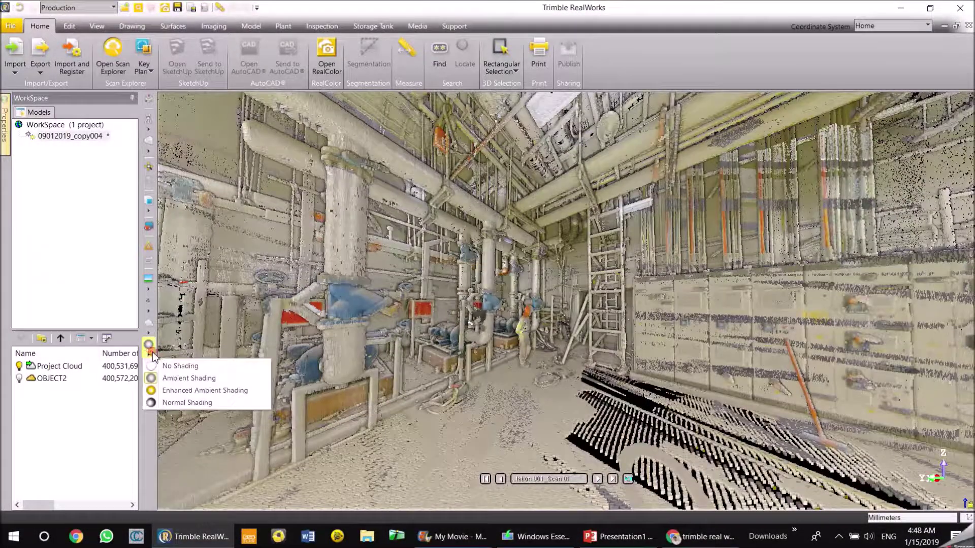
pyautogui.click(162, 404)
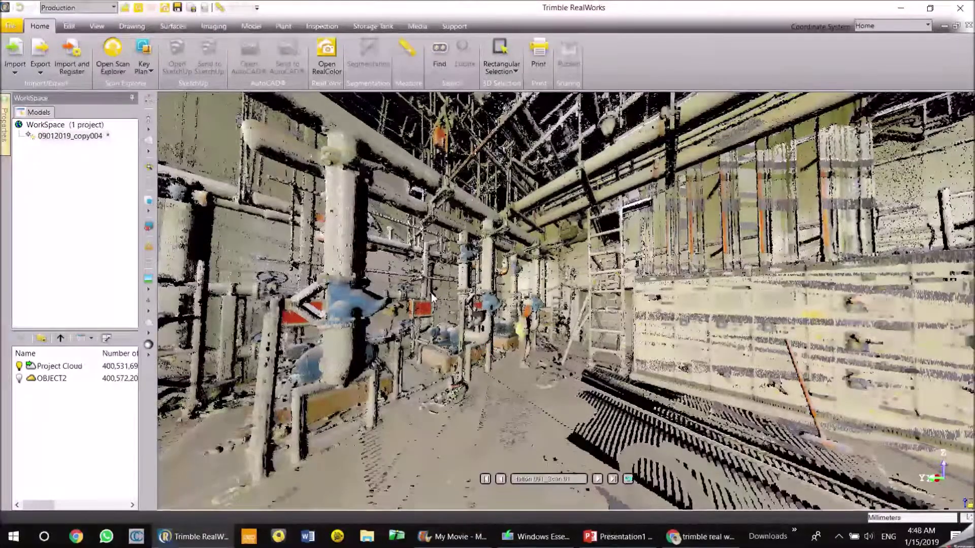
pyautogui.moveTo(563, 294); pyautogui.dragTo(660, 299)
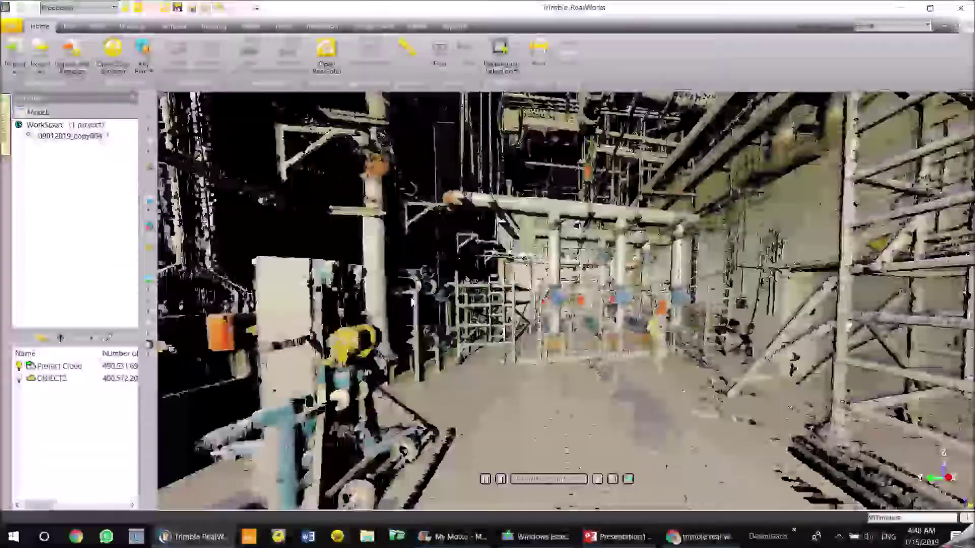
pyautogui.moveTo(488, 304); pyautogui.dragTo(403, 292)
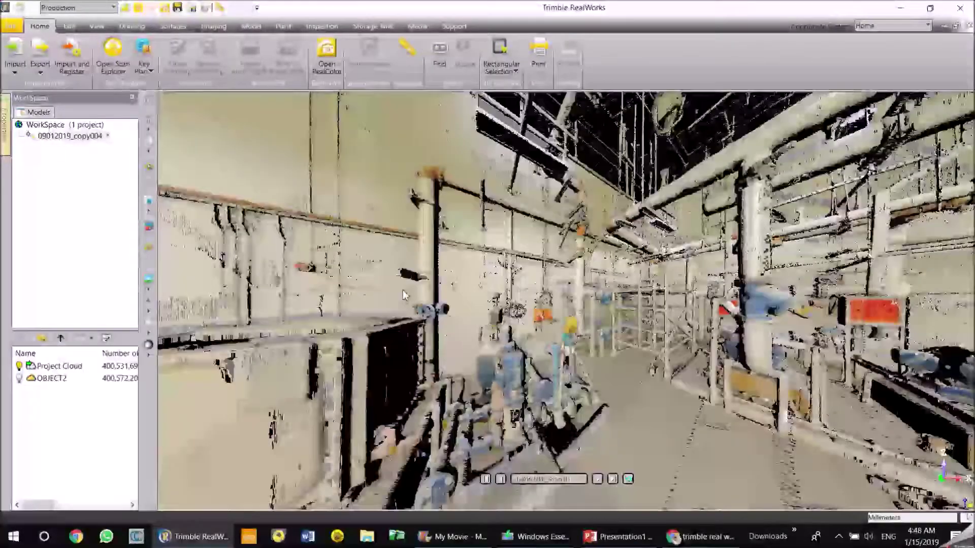
pyautogui.moveTo(456, 255); pyautogui.dragTo(480, 257)
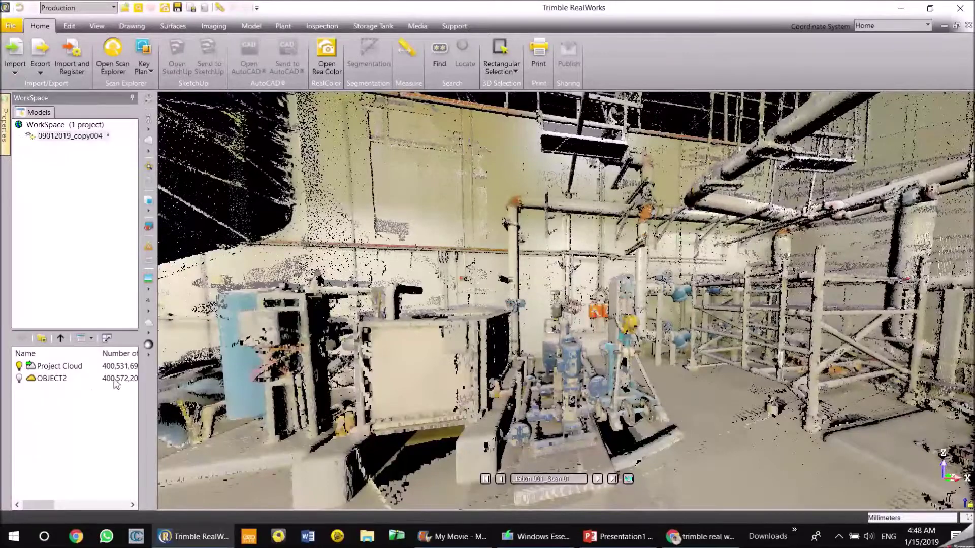
# - Apply Enhanced Ambient Shading and examine the room up to the vertical perforated trays above the row of cabinets
pyautogui.click(149, 347)
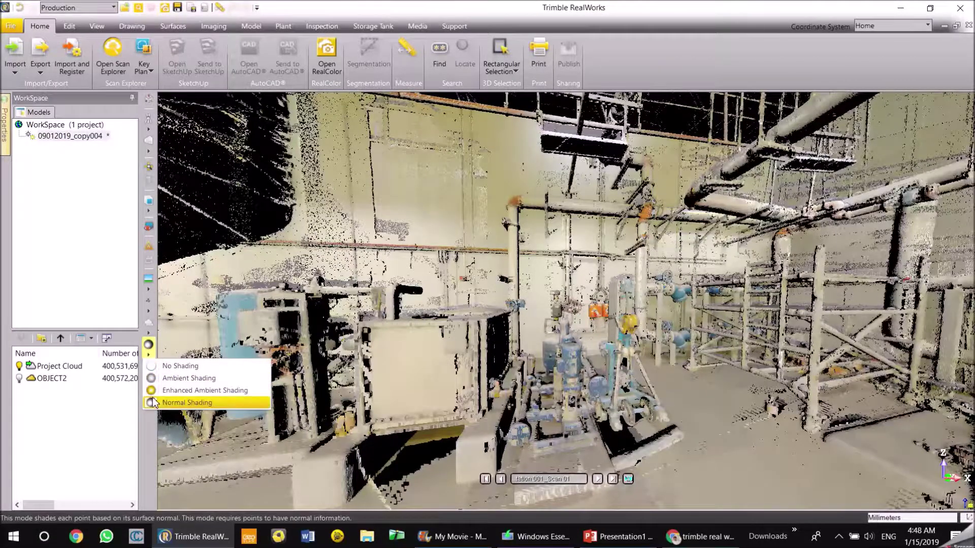
pyautogui.click(167, 390)
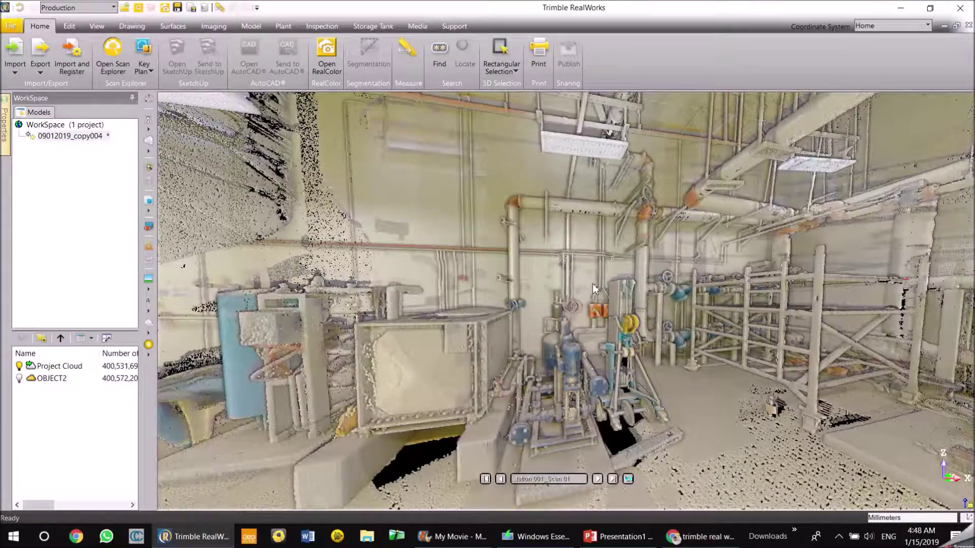
pyautogui.moveTo(708, 279); pyautogui.dragTo(497, 313)
pyautogui.moveTo(732, 294); pyautogui.dragTo(609, 291)
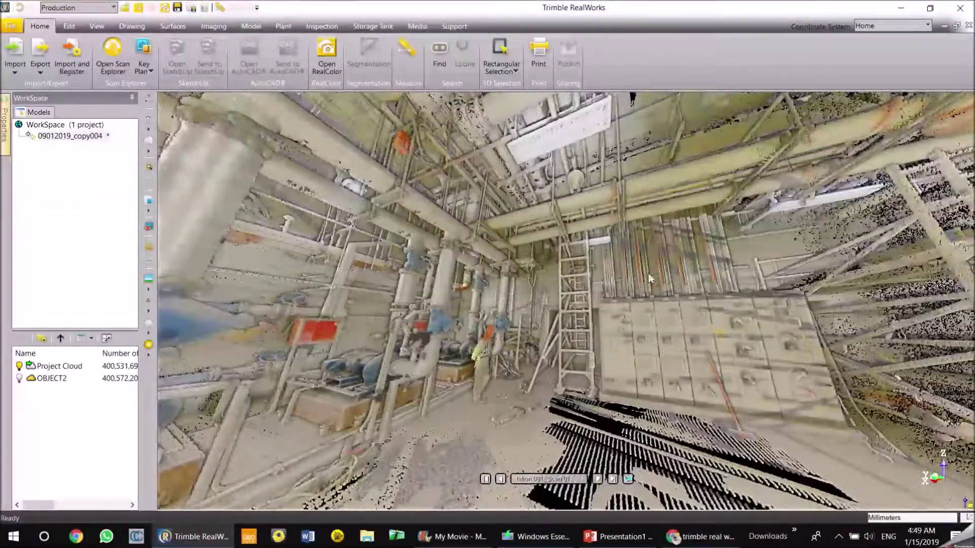
pyautogui.scroll(3, 705, 286)
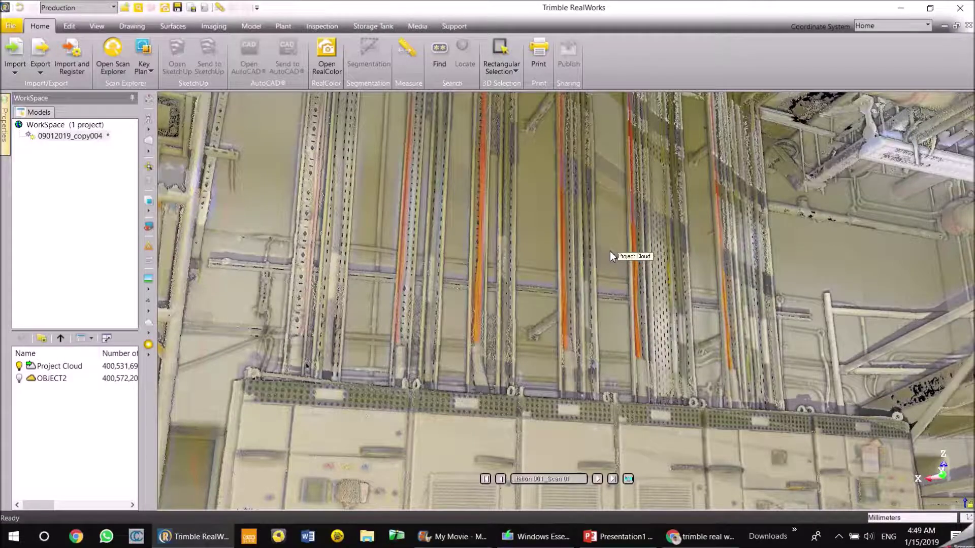
pyautogui.moveTo(511, 264); pyautogui.dragTo(694, 266)
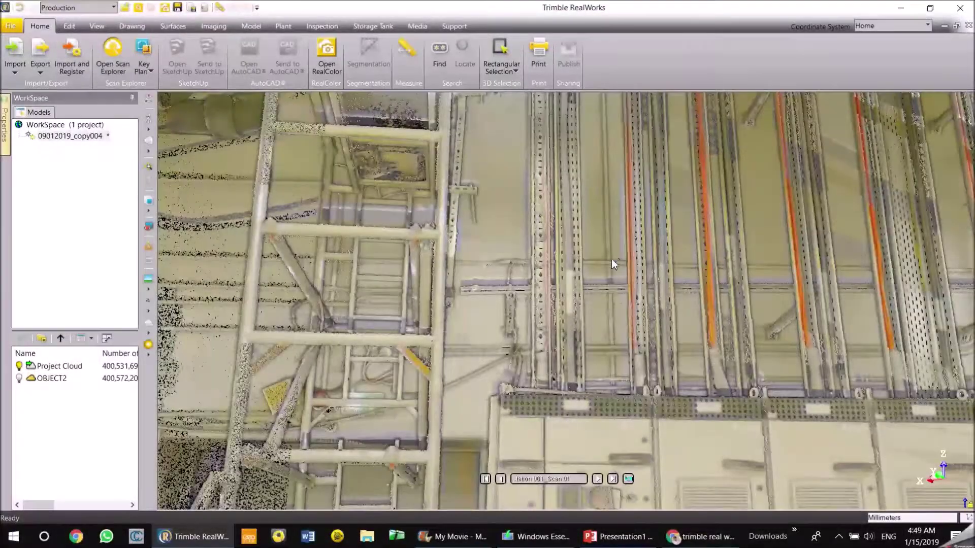
pyautogui.scroll(5, 619, 263)
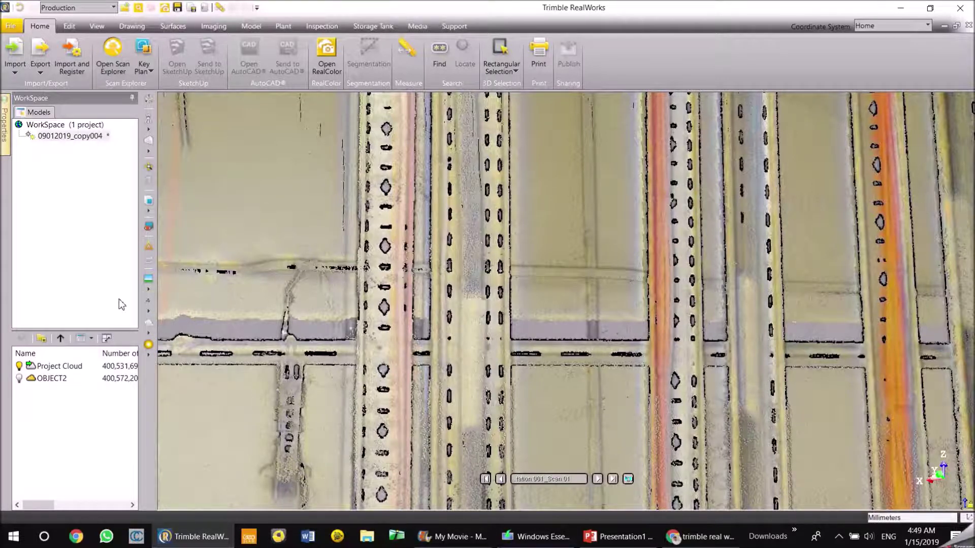
# - Render the points with Color Coded Elevation and look around the room from floor to ceiling
pyautogui.click(150, 288)
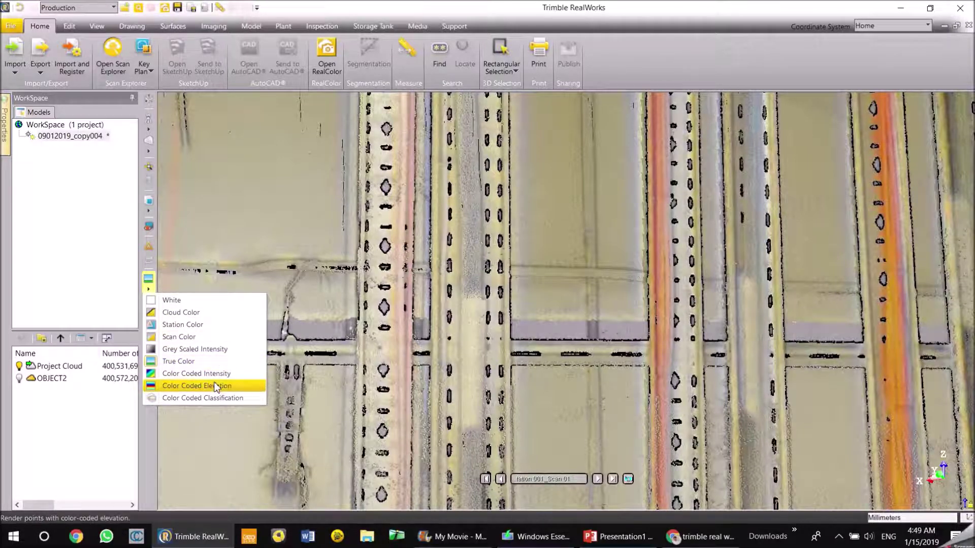
pyautogui.click(206, 389)
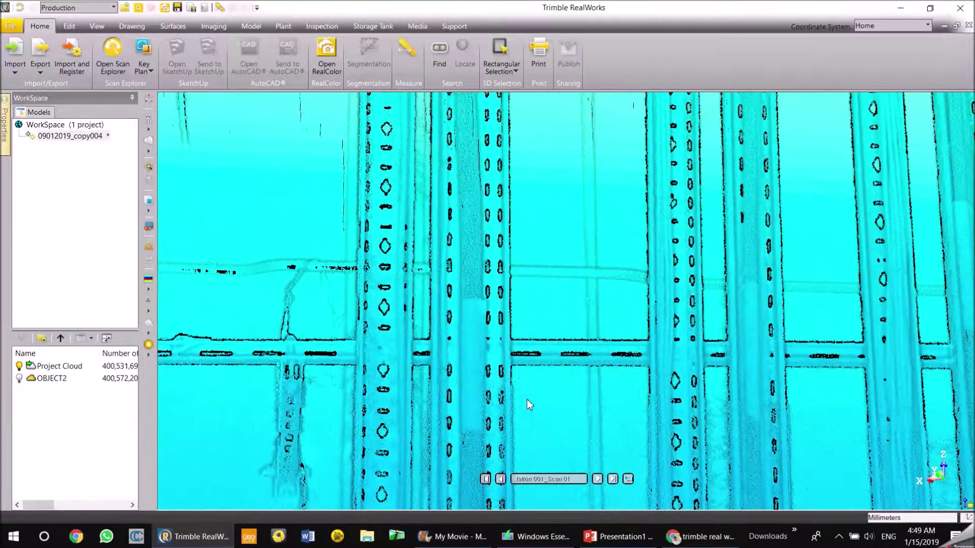
pyautogui.scroll(-5, 553, 332)
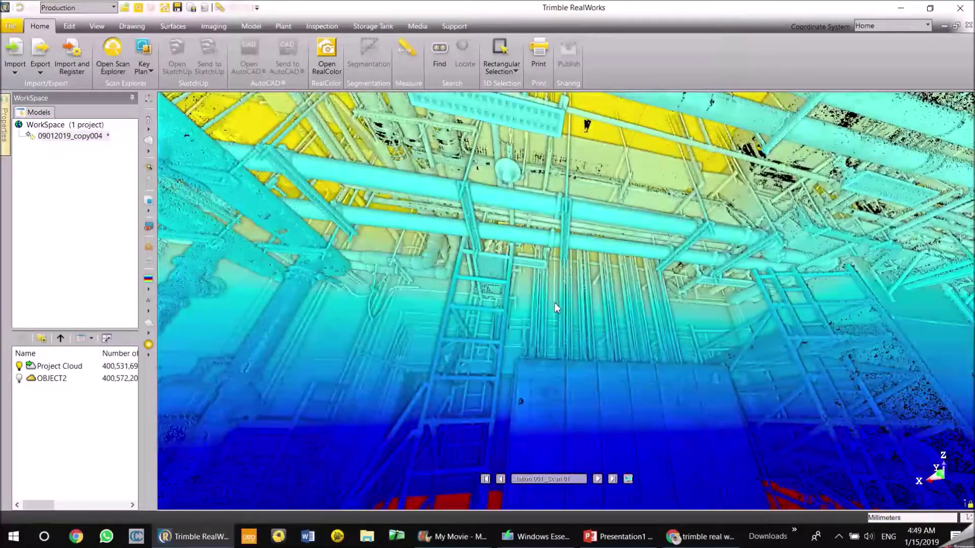
pyautogui.moveTo(555, 303); pyautogui.dragTo(507, 288)
pyautogui.moveTo(639, 332); pyautogui.dragTo(686, 300)
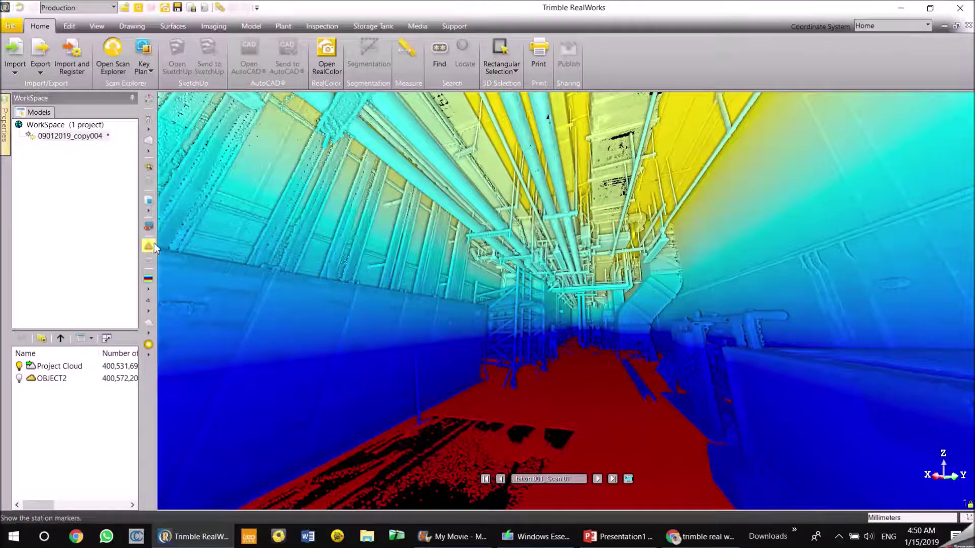
# - Render the points with Color Coded Intensity and examine the cabinets and the neighbouring scaffold up close
pyautogui.click(149, 289)
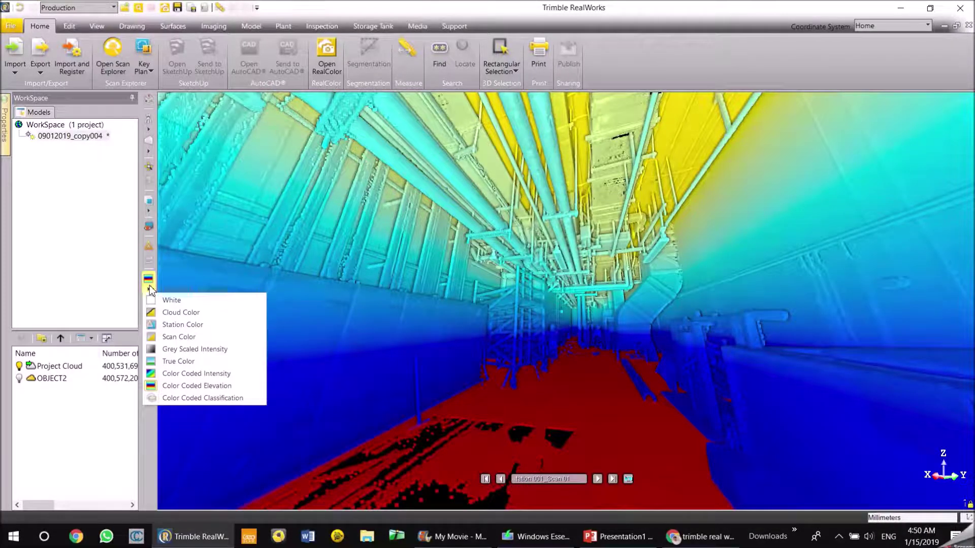
pyautogui.click(197, 375)
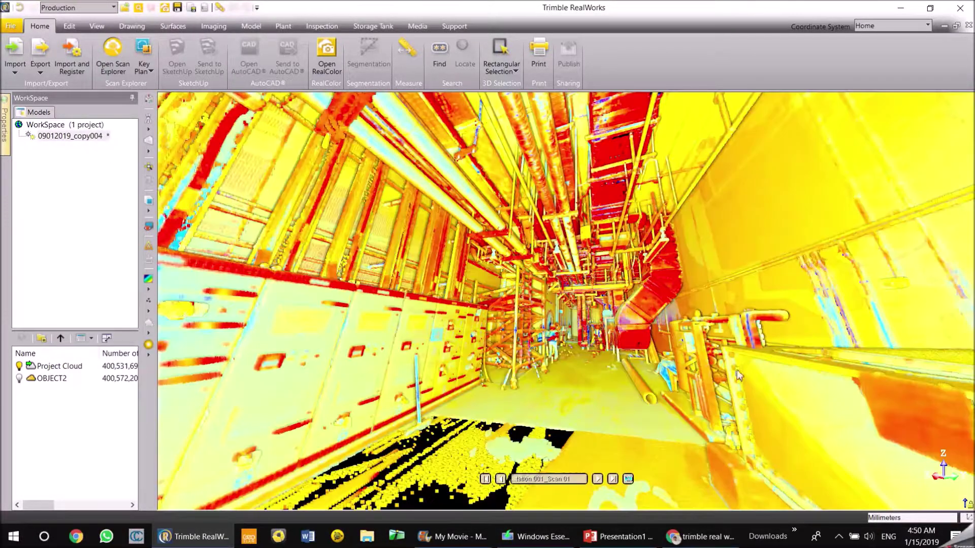
pyautogui.moveTo(500, 315); pyautogui.dragTo(621, 310)
pyautogui.scroll(5, 621, 312)
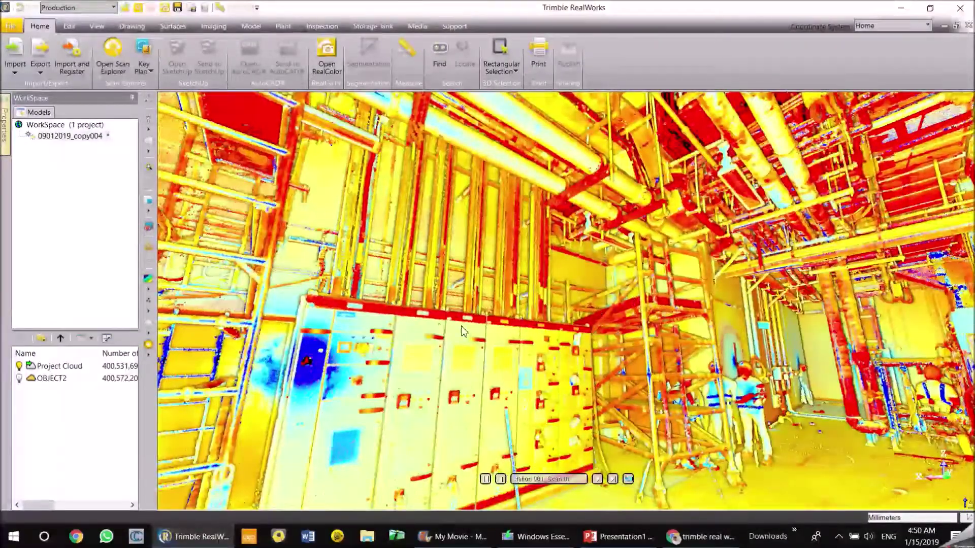
pyautogui.moveTo(549, 325); pyautogui.dragTo(670, 375)
pyautogui.scroll(5, 739, 391)
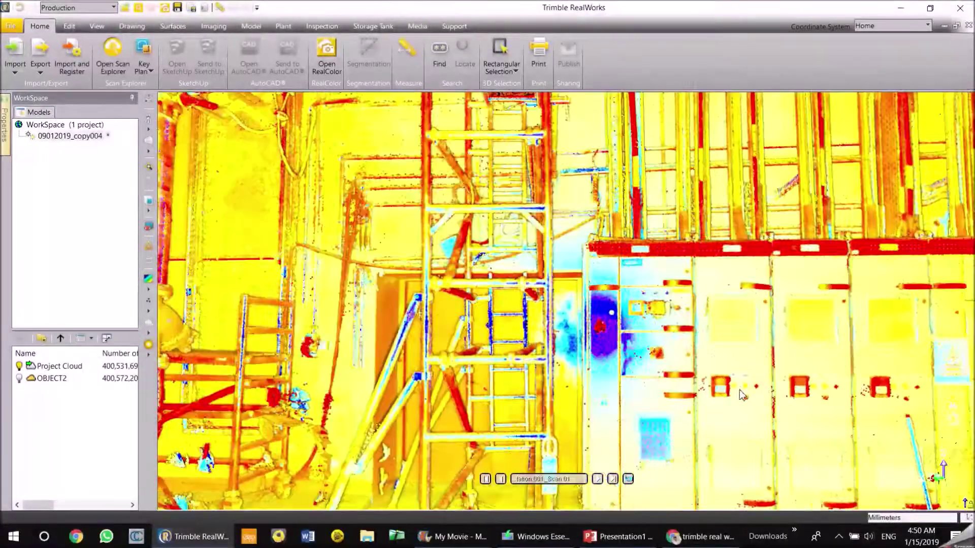
# - Examine the intensity-coded cloud up close at the cabinets and around the rest of the plant room
pyautogui.scroll(3, 739, 389)
pyautogui.moveTo(514, 260); pyautogui.dragTo(493, 247)
pyautogui.scroll(1, 452, 218)
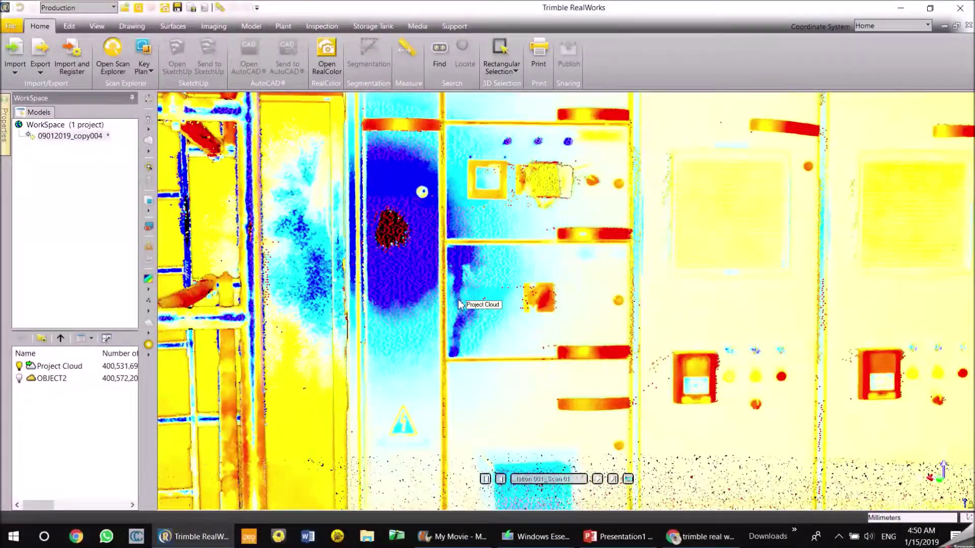
pyautogui.scroll(-5, 588, 310)
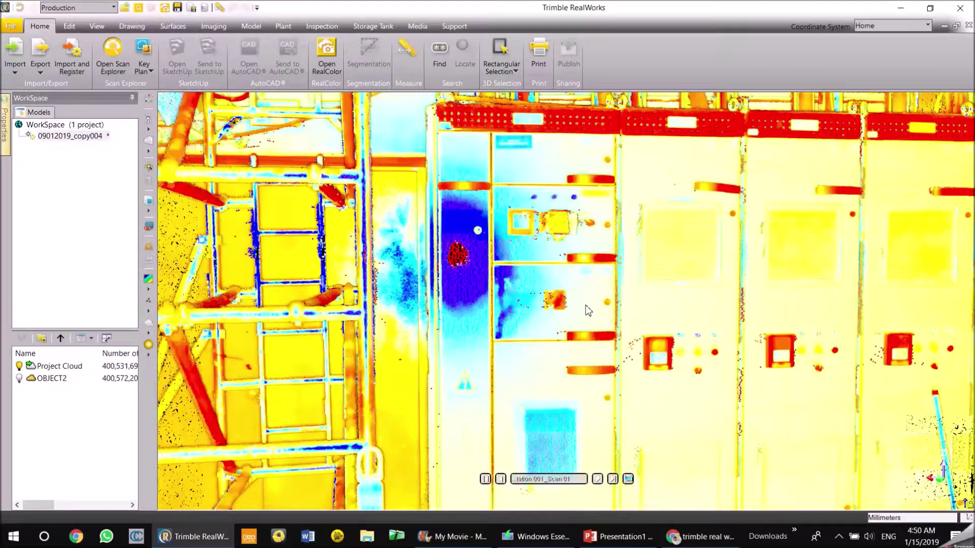
pyautogui.scroll(-3, 586, 306)
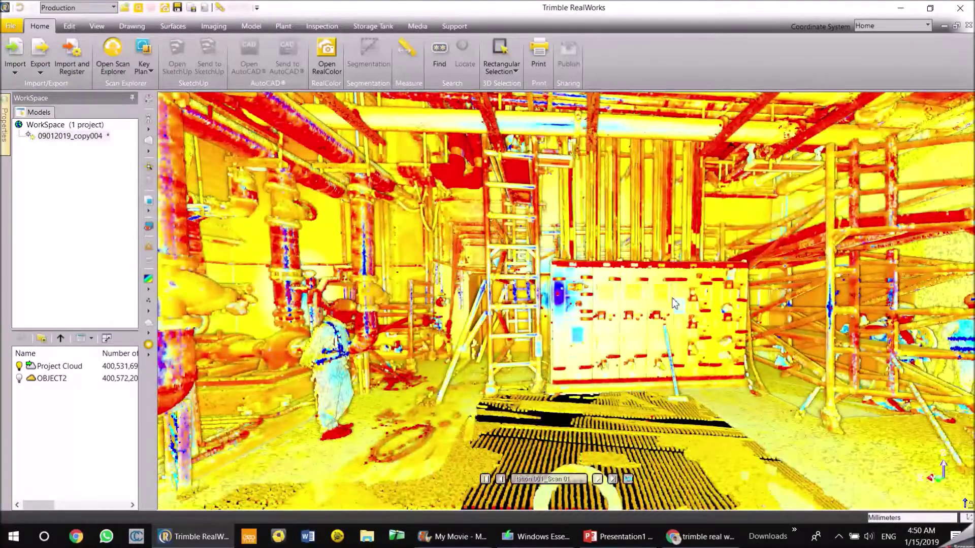
pyautogui.moveTo(531, 319); pyautogui.dragTo(212, 302)
pyautogui.moveTo(366, 291); pyautogui.dragTo(441, 295)
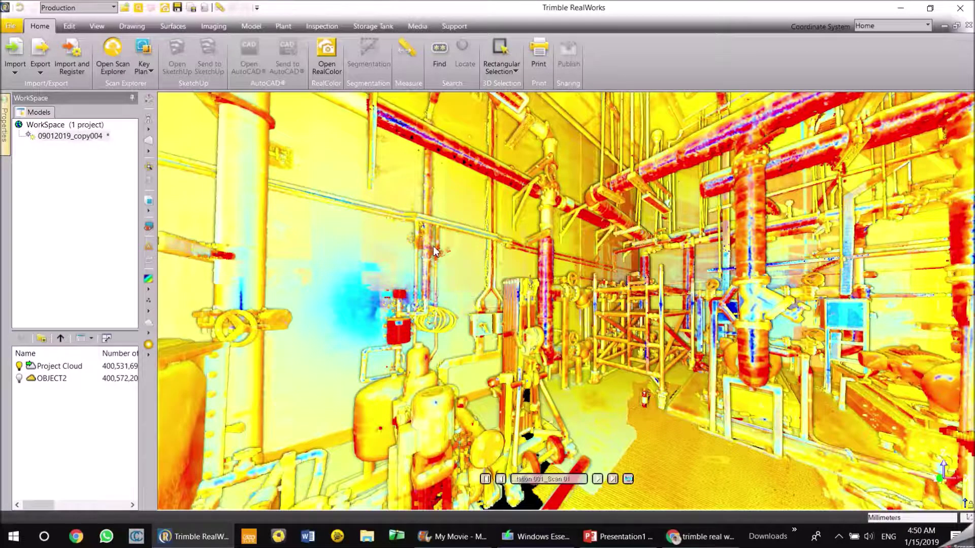
pyautogui.moveTo(398, 210); pyautogui.dragTo(678, 219)
pyautogui.moveTo(457, 274); pyautogui.dragTo(529, 277)
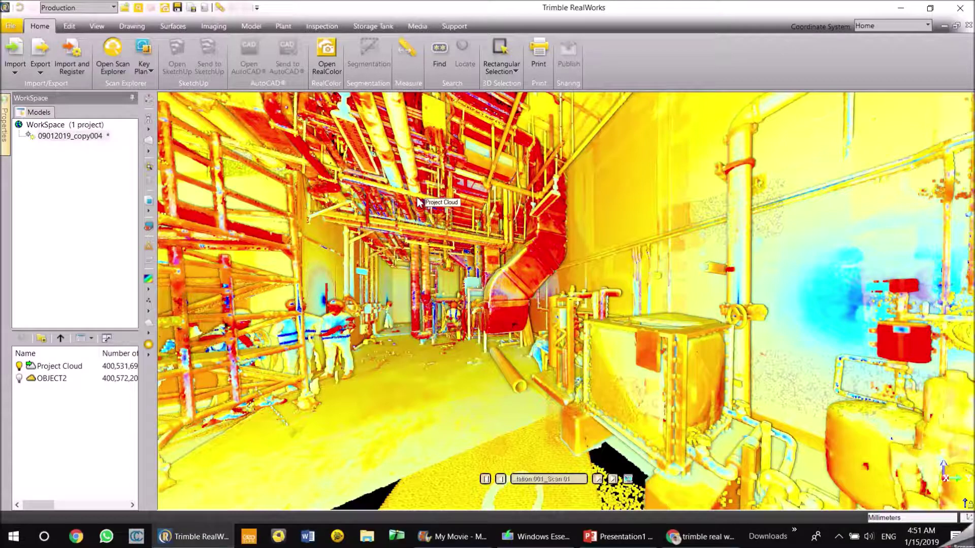
# - Render the points with Scan Color and look around the room to the pumps, ladder tower and cabinets
pyautogui.click(148, 291)
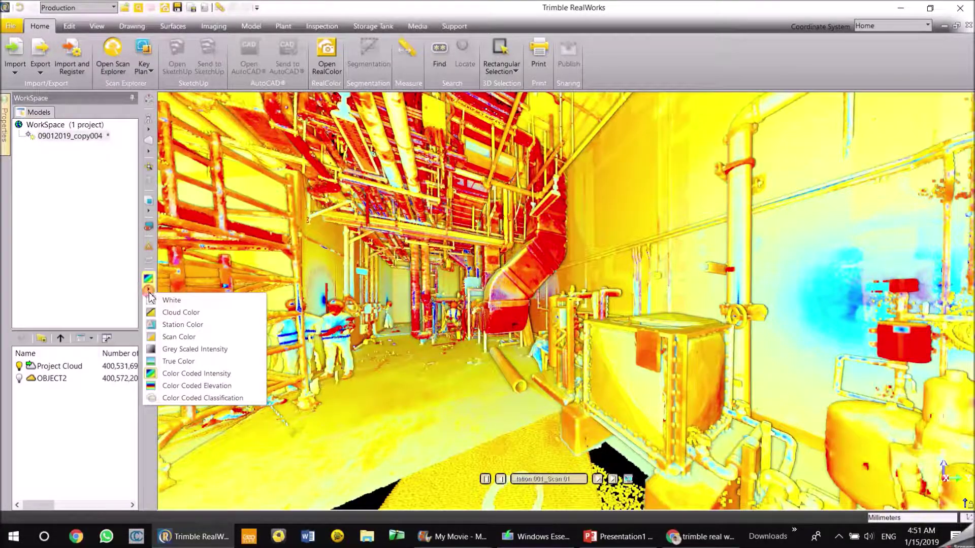
pyautogui.click(170, 338)
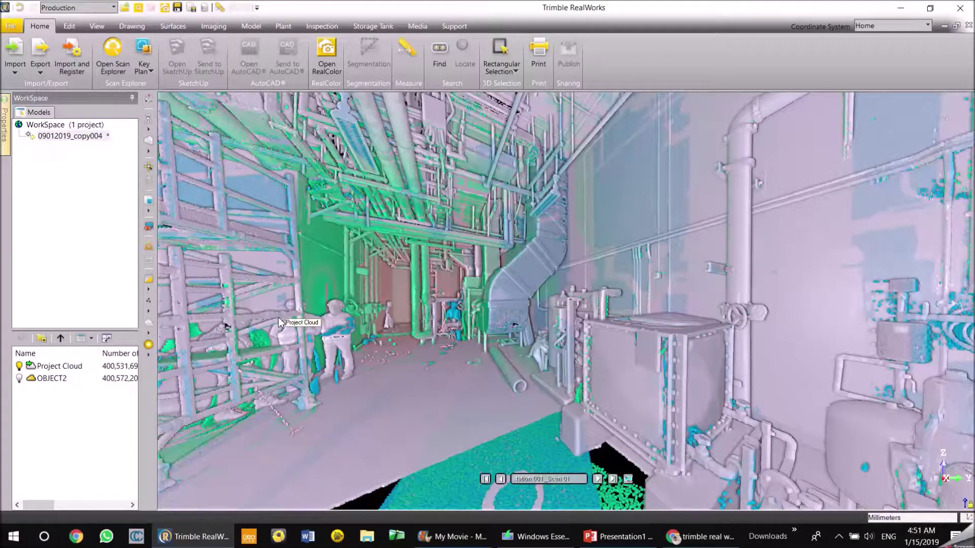
pyautogui.moveTo(478, 353); pyautogui.dragTo(731, 386)
pyautogui.moveTo(350, 292); pyautogui.dragTo(137, 296)
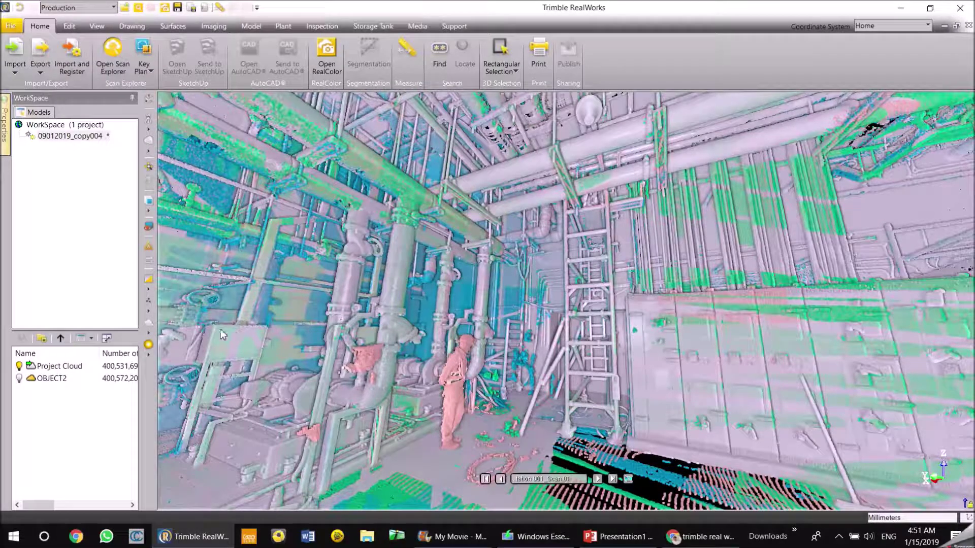
# - Render the plant room points with Grey Scaled Intensity
pyautogui.click(149, 290)
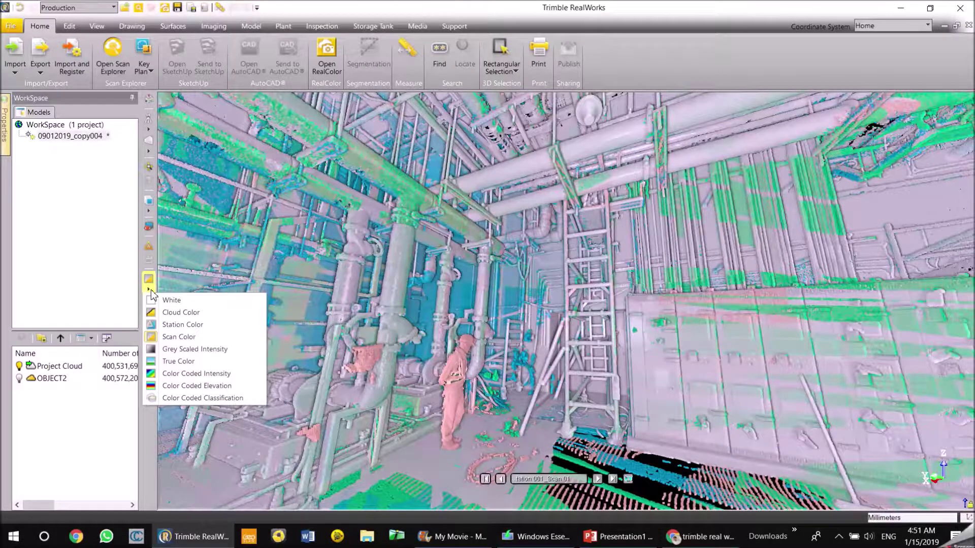
pyautogui.click(153, 399)
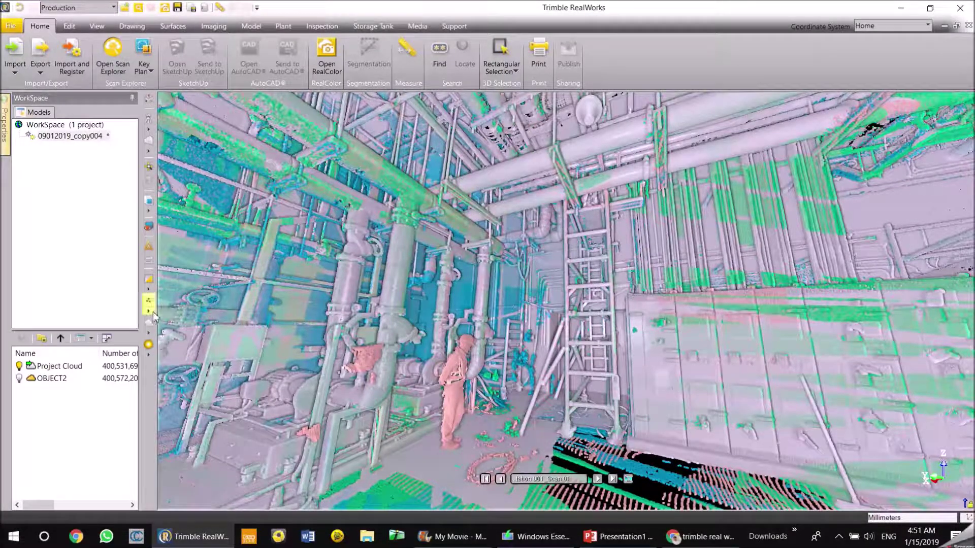
pyautogui.click(148, 288)
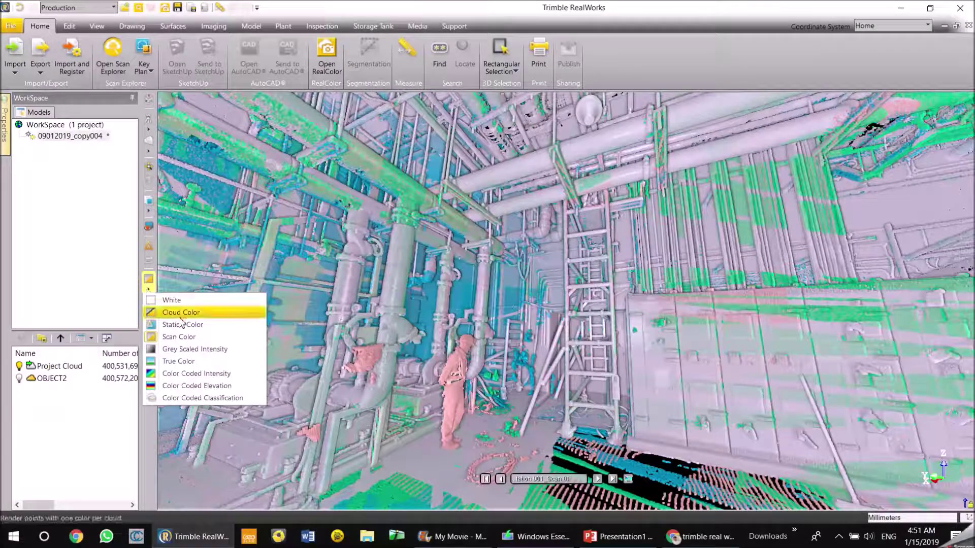
pyautogui.click(191, 349)
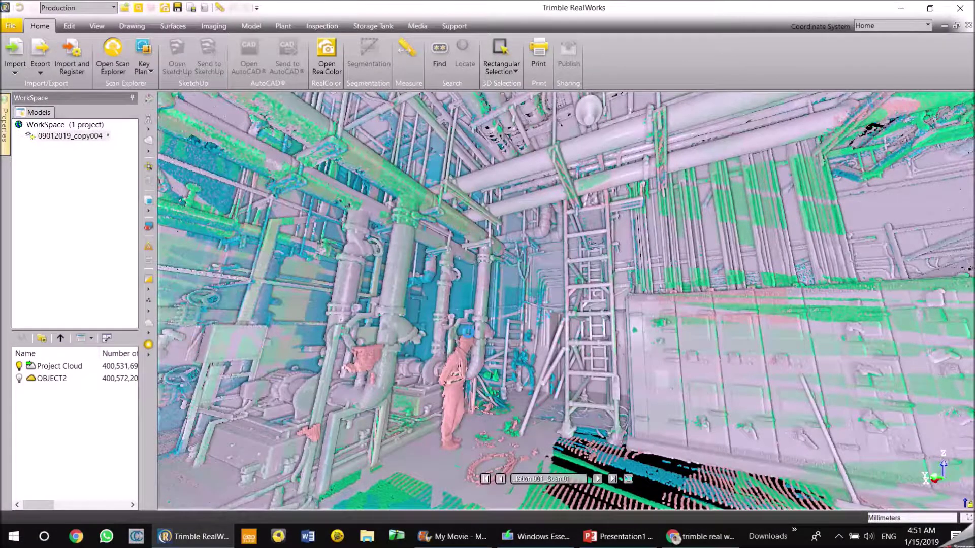
pyautogui.doubleClick(436, 295)
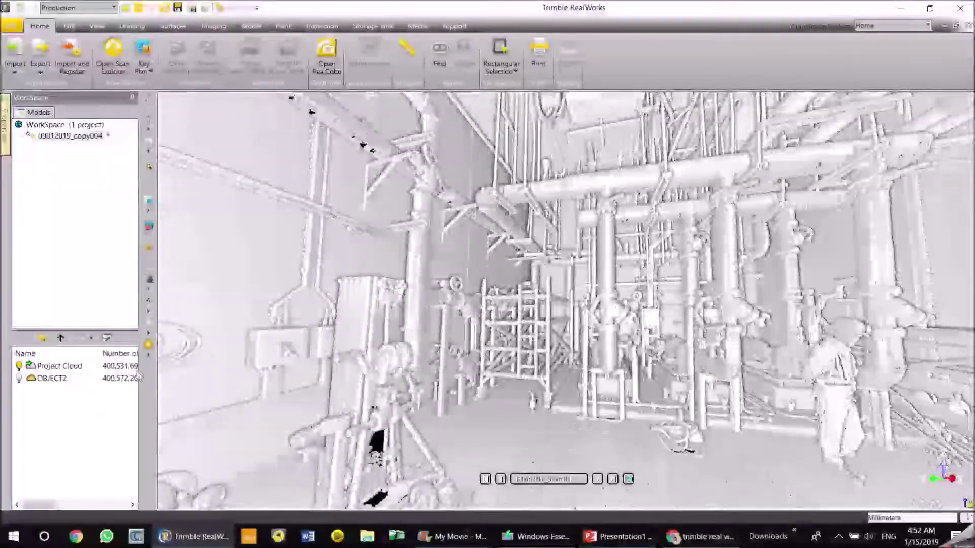
# - Change the shading mode of the grey cloud and look around the pipes, duct, scaffolds and cabinets
pyautogui.click(148, 347)
pyautogui.click(158, 381)
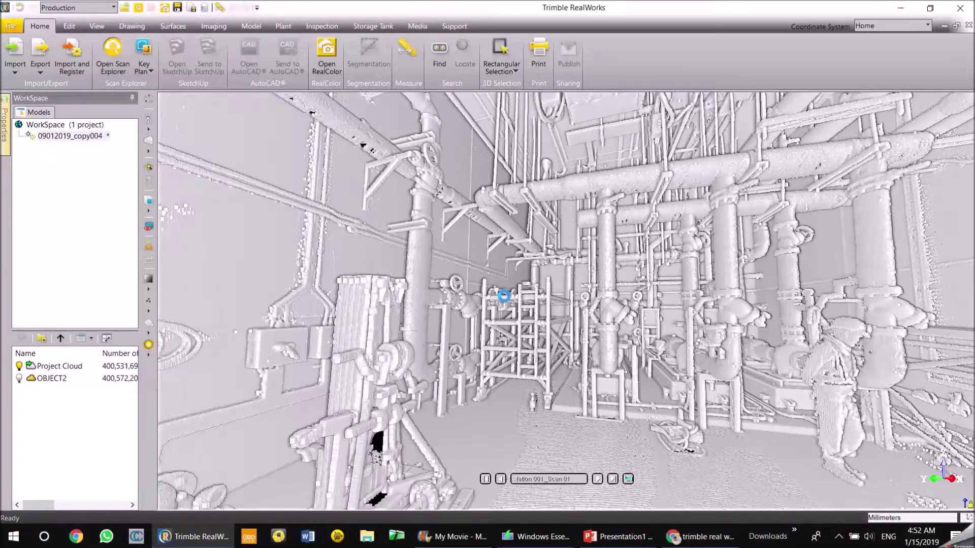
pyautogui.moveTo(676, 288)
pyautogui.mouseDown()
pyautogui.moveTo(513, 308)
pyautogui.moveTo(710, 306)
pyautogui.moveTo(279, 305)
pyautogui.moveTo(533, 337)
pyautogui.moveTo(525, 339)
pyautogui.mouseUp()
pyautogui.moveTo(669, 296); pyautogui.dragTo(462, 311)
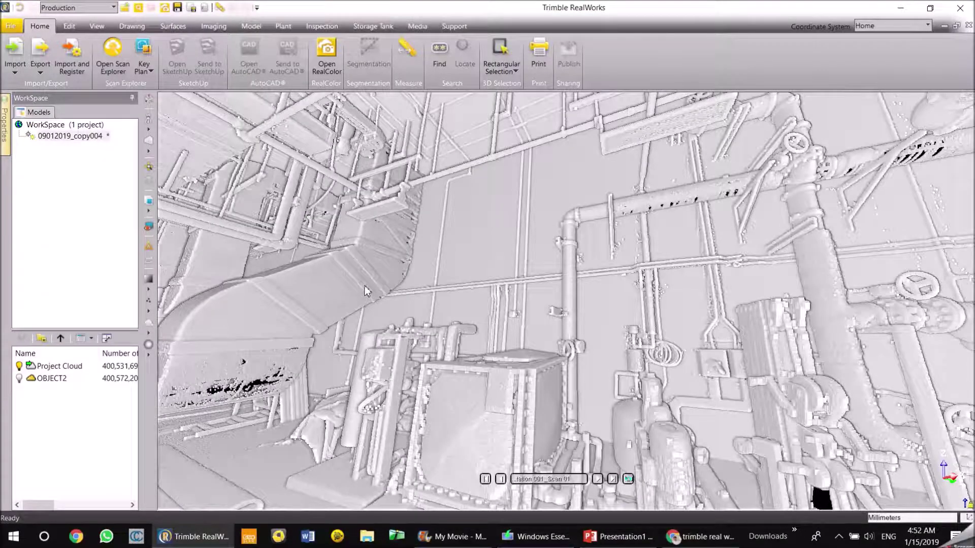
pyautogui.moveTo(365, 284); pyautogui.dragTo(489, 325)
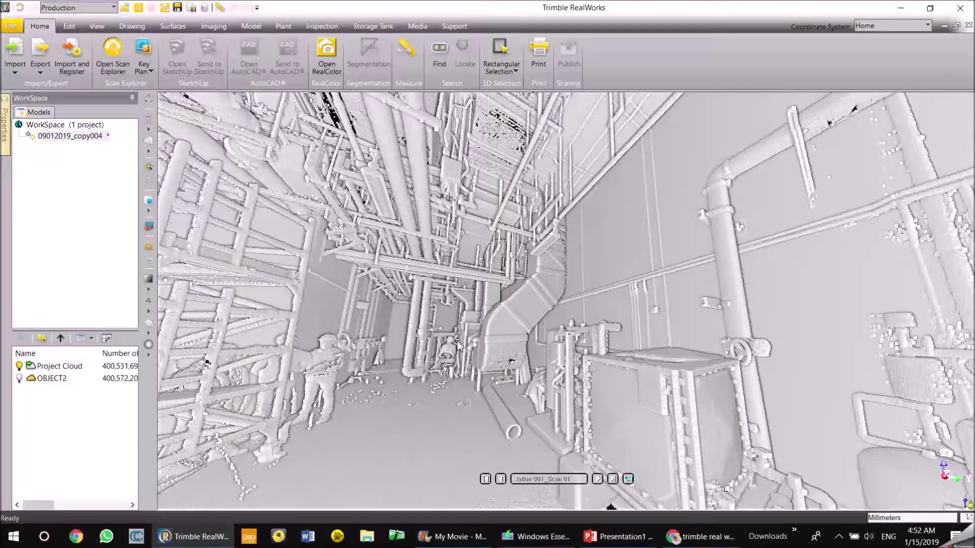
pyautogui.moveTo(429, 344); pyautogui.dragTo(538, 301)
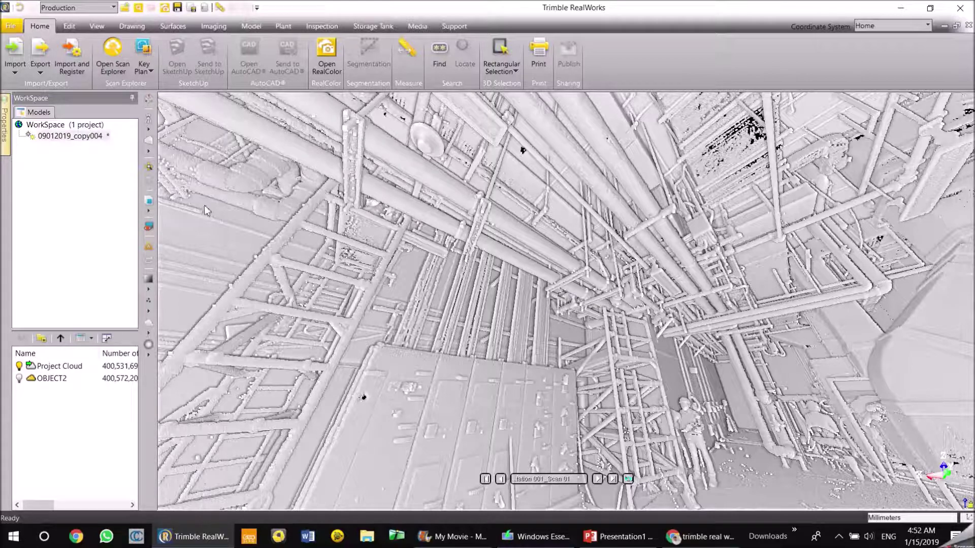
# - Set the cloud's point size to 4 Pixels
pyautogui.click(149, 302)
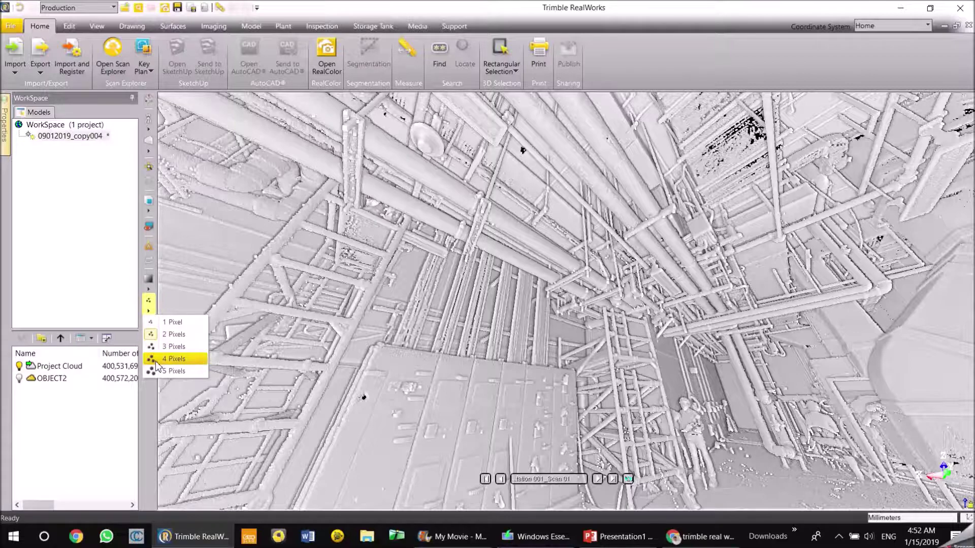
pyautogui.click(159, 358)
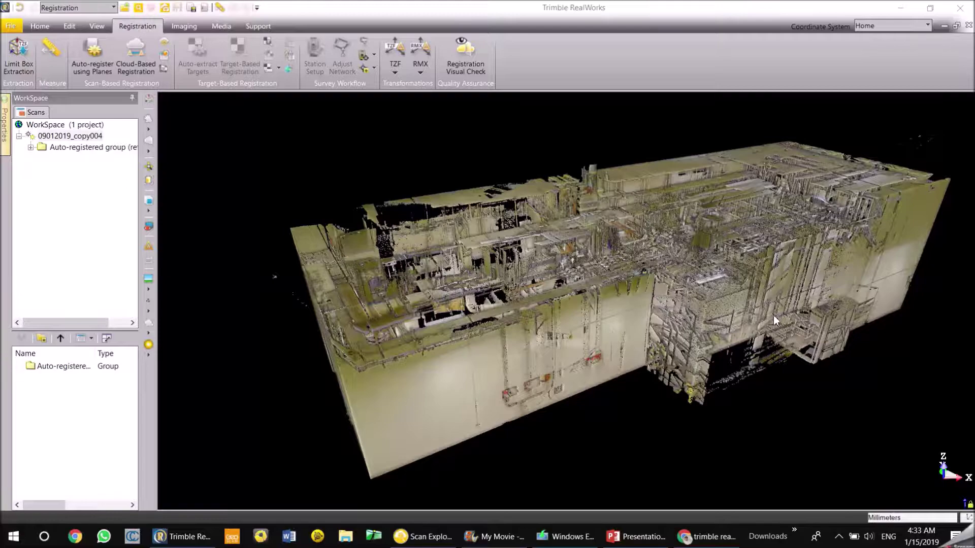
# - Show the whole building cloud from the Top view and zoom to its extents
pyautogui.moveTo(684, 284); pyautogui.dragTo(712, 297)
pyautogui.moveTo(752, 302); pyautogui.dragTo(586, 311, button='middle')
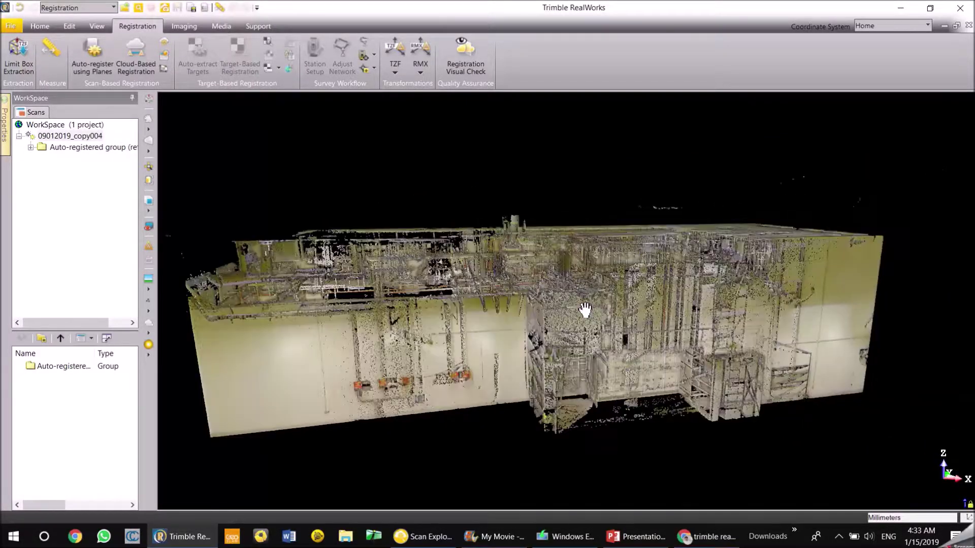
pyautogui.click(149, 212)
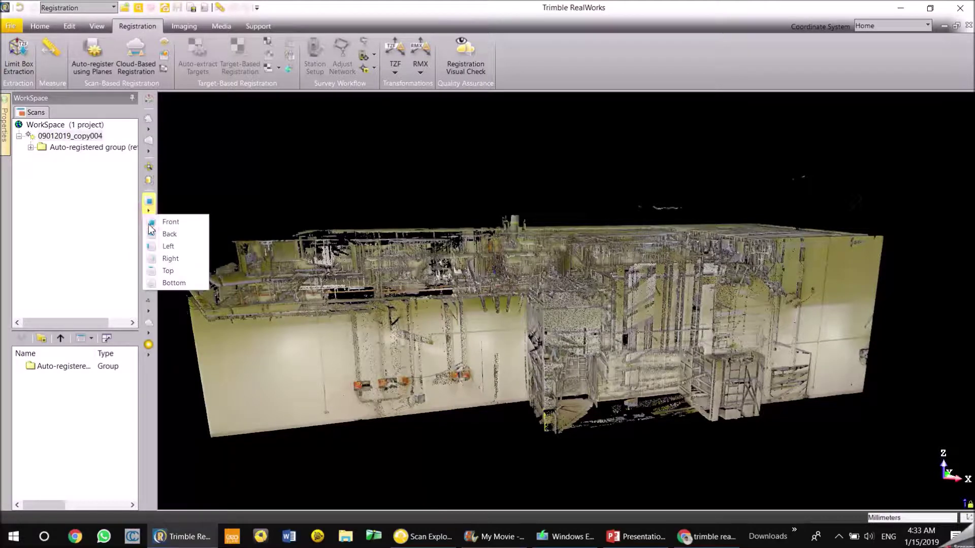
pyautogui.click(169, 272)
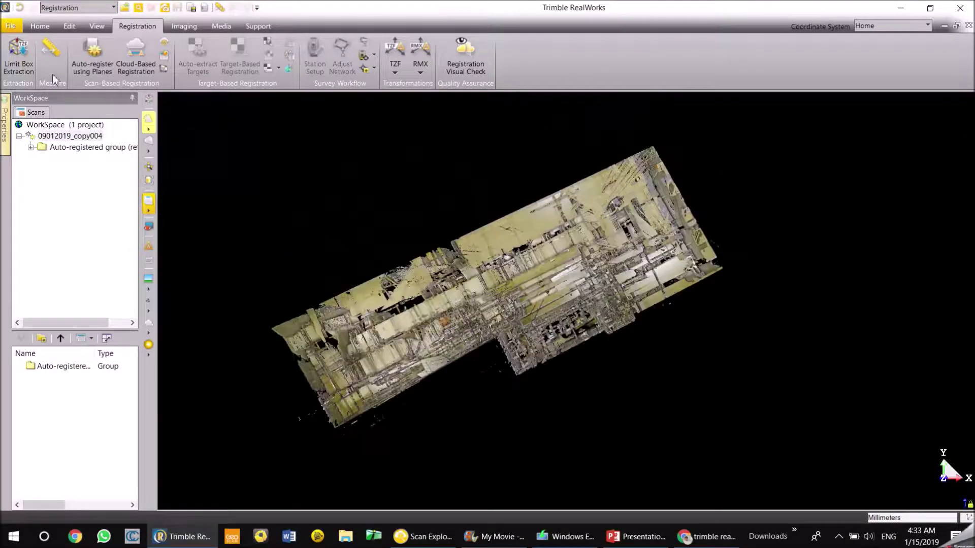
pyautogui.click(104, 27)
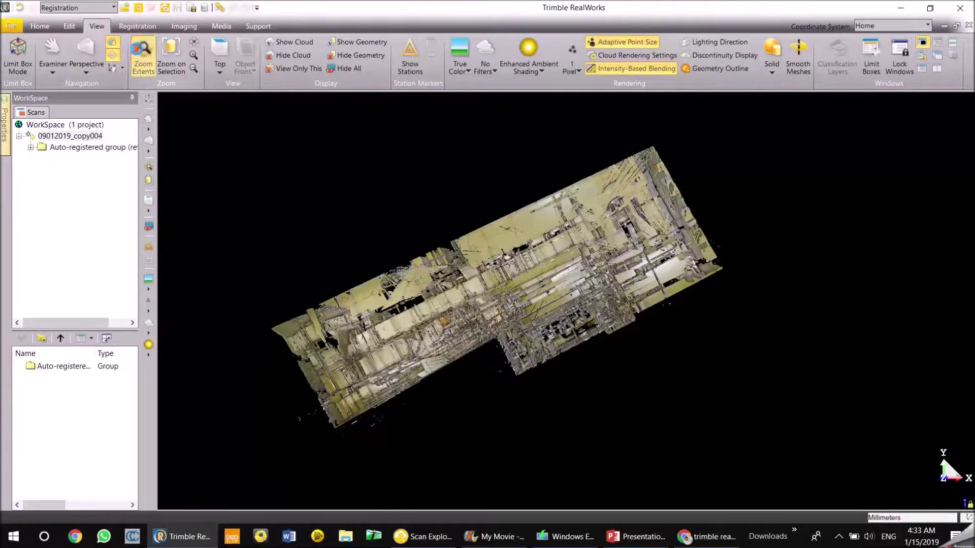
pyautogui.click(144, 51)
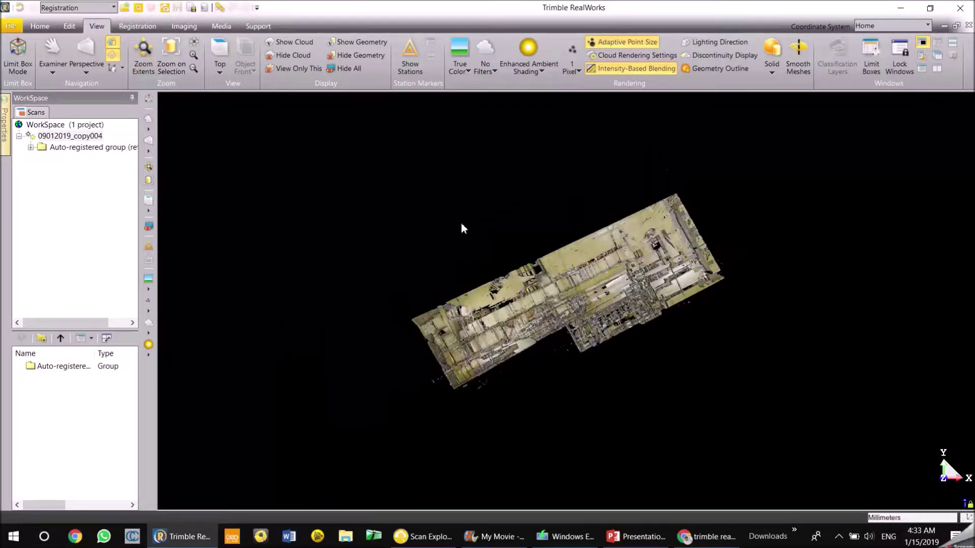
# - View the building cloud from the Right, from the Bottom, and from the Right again
pyautogui.click(149, 213)
pyautogui.click(171, 261)
pyautogui.click(148, 211)
pyautogui.click(158, 282)
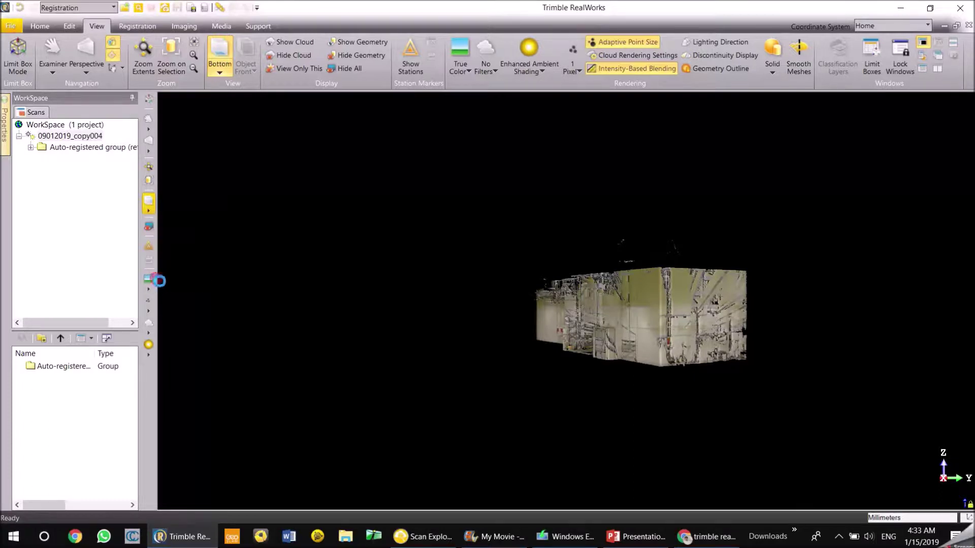
pyautogui.click(148, 211)
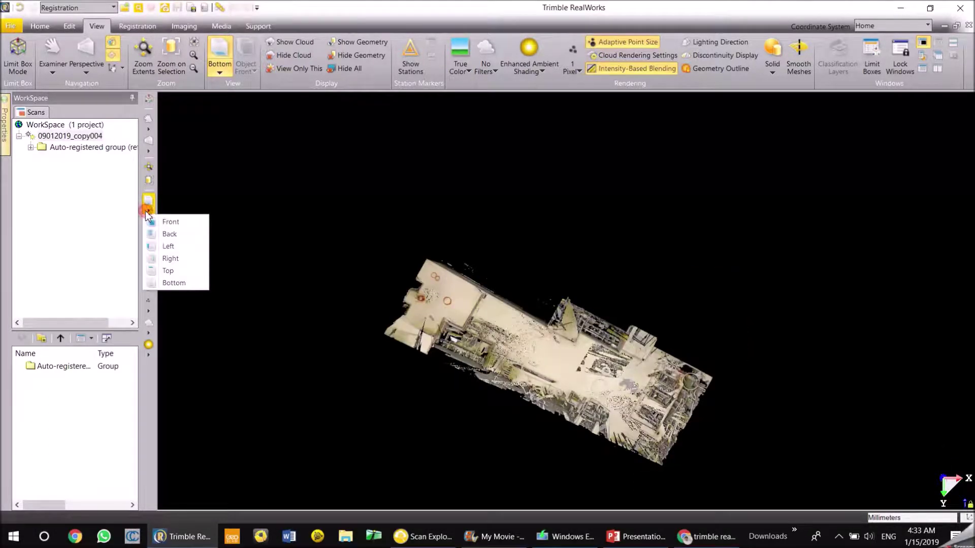
pyautogui.click(156, 260)
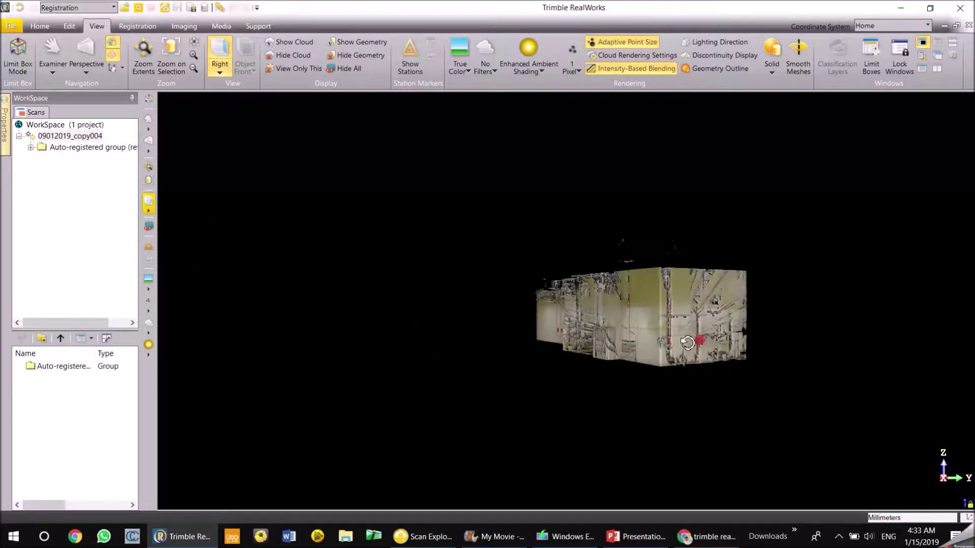
# - Orbit the building cloud to examine its end wall, long sides and roof
pyautogui.moveTo(575, 339); pyautogui.dragTo(717, 340)
pyautogui.moveTo(767, 339); pyautogui.dragTo(459, 342, button='middle')
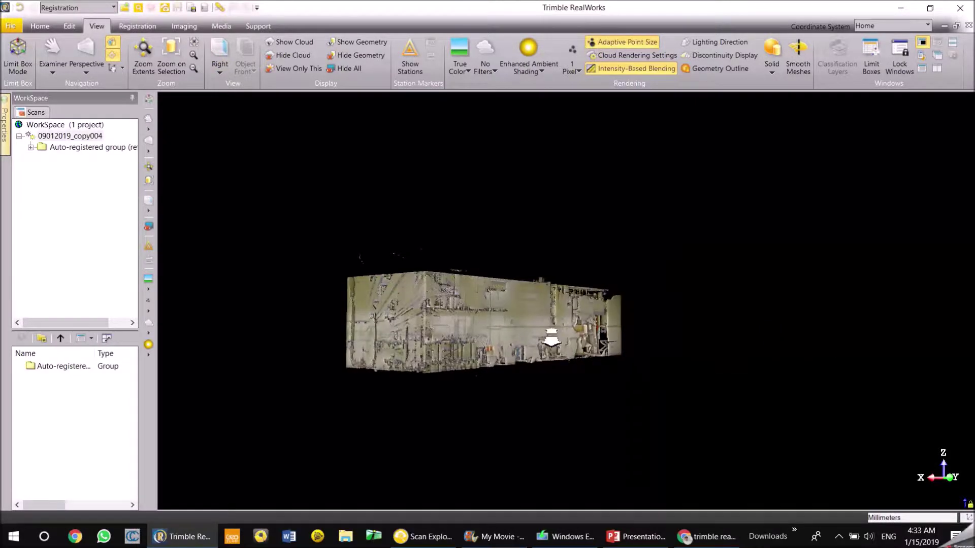
pyautogui.scroll(4, 549, 335)
pyautogui.moveTo(545, 332)
pyautogui.mouseDown()
pyautogui.moveTo(683, 337)
pyautogui.moveTo(541, 326)
pyautogui.mouseUp()
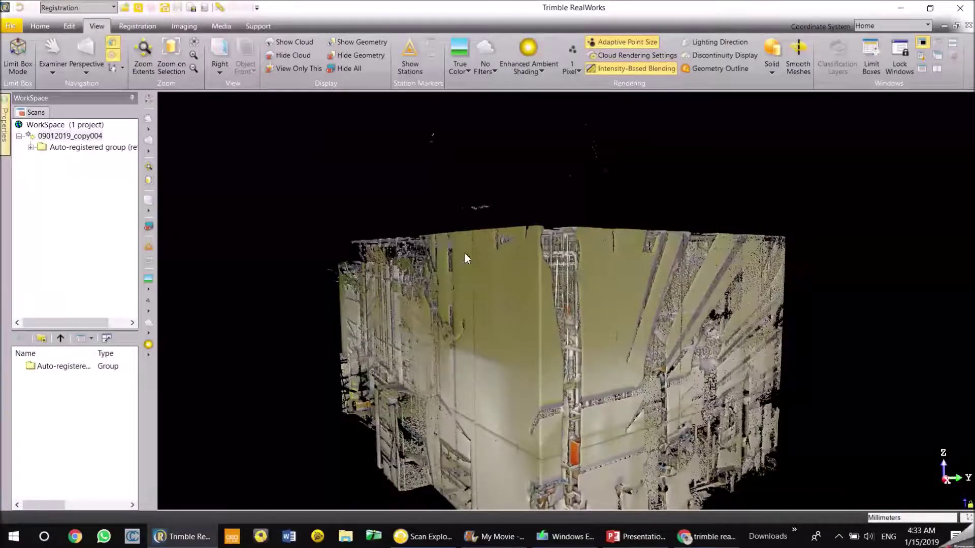
pyautogui.moveTo(508, 267); pyautogui.dragTo(558, 303)
pyautogui.moveTo(558, 298); pyautogui.dragTo(545, 339, button='middle')
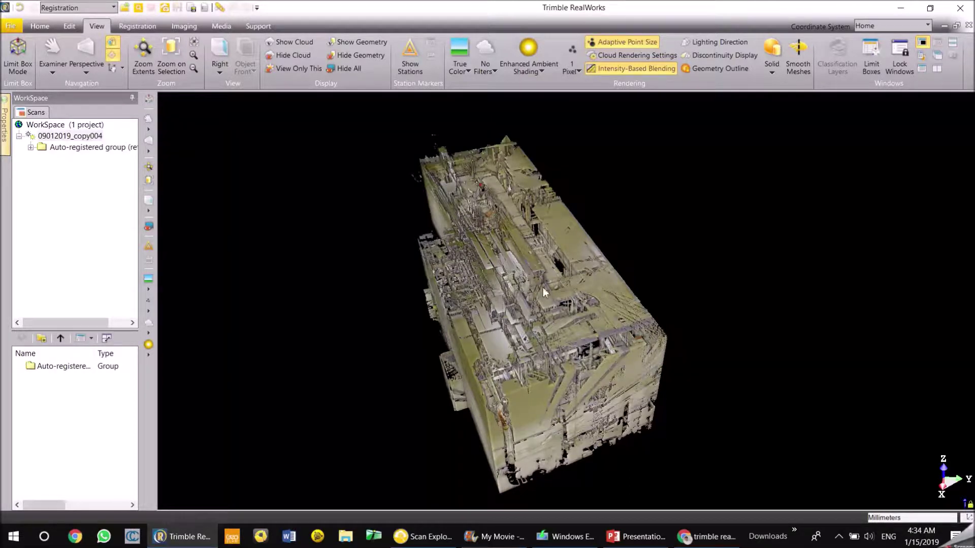
# - Switch to Station-Based navigation and look around the room from Station 001
pyautogui.moveTo(562, 283)
pyautogui.click(148, 133)
pyautogui.click(177, 152)
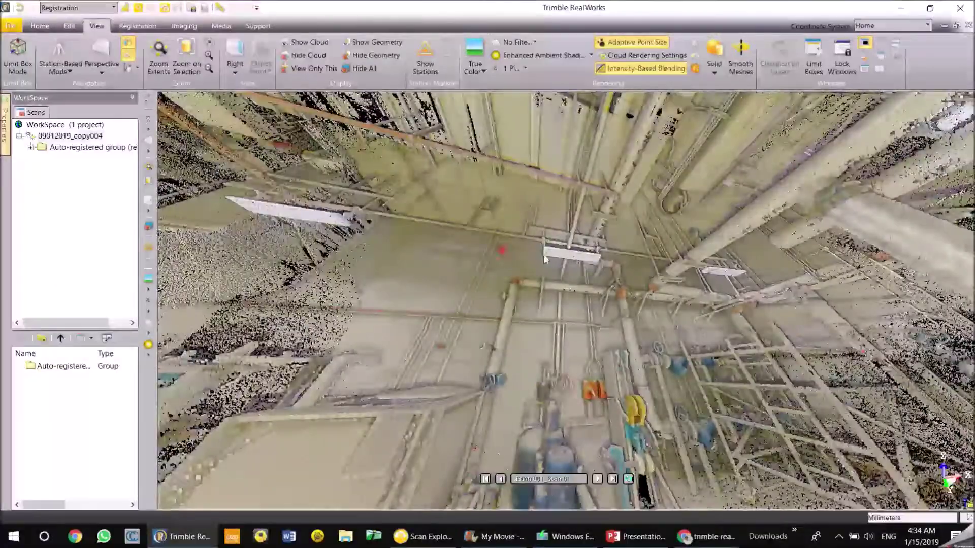
pyautogui.moveTo(545, 259); pyautogui.dragTo(645, 249)
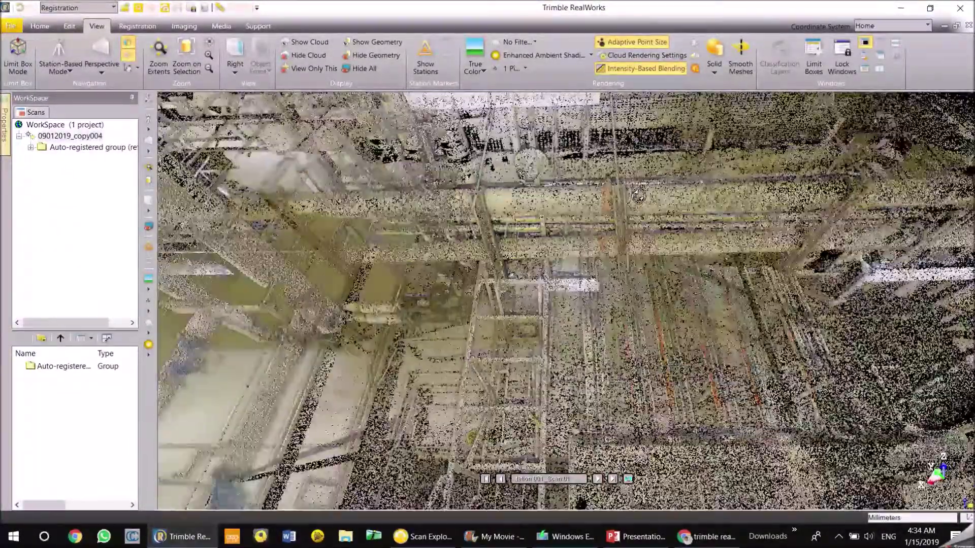
pyautogui.moveTo(435, 306); pyautogui.dragTo(736, 307)
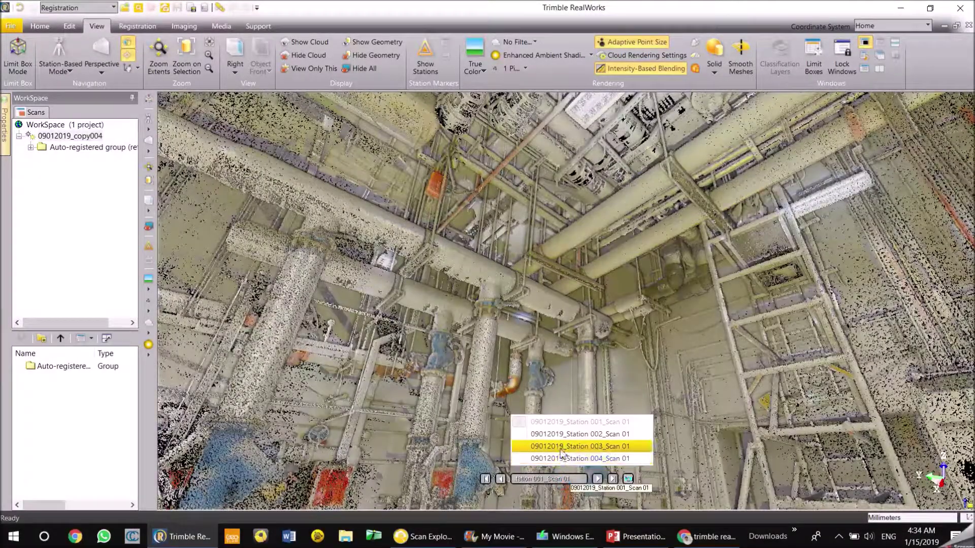
# - Move to 09012019_Station 003_Scan 01 and look around the room from that station
pyautogui.click(559, 446)
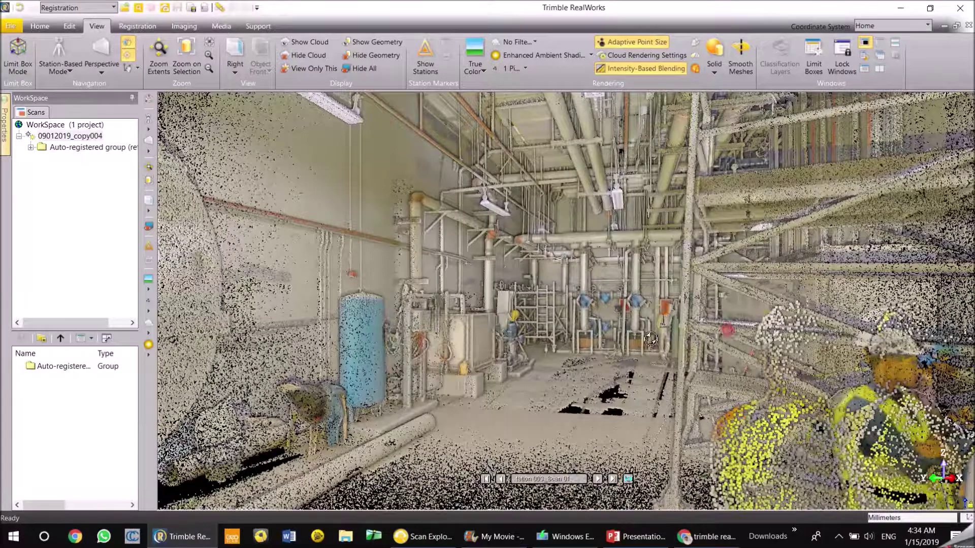
pyautogui.moveTo(731, 337); pyautogui.dragTo(554, 349)
pyautogui.moveTo(713, 330); pyautogui.dragTo(477, 332)
pyautogui.moveTo(716, 312); pyautogui.dragTo(430, 330)
pyautogui.moveTo(715, 282); pyautogui.dragTo(476, 236)
pyautogui.moveTo(647, 273); pyautogui.dragTo(422, 224)
pyautogui.moveTo(759, 293); pyautogui.dragTo(626, 292)
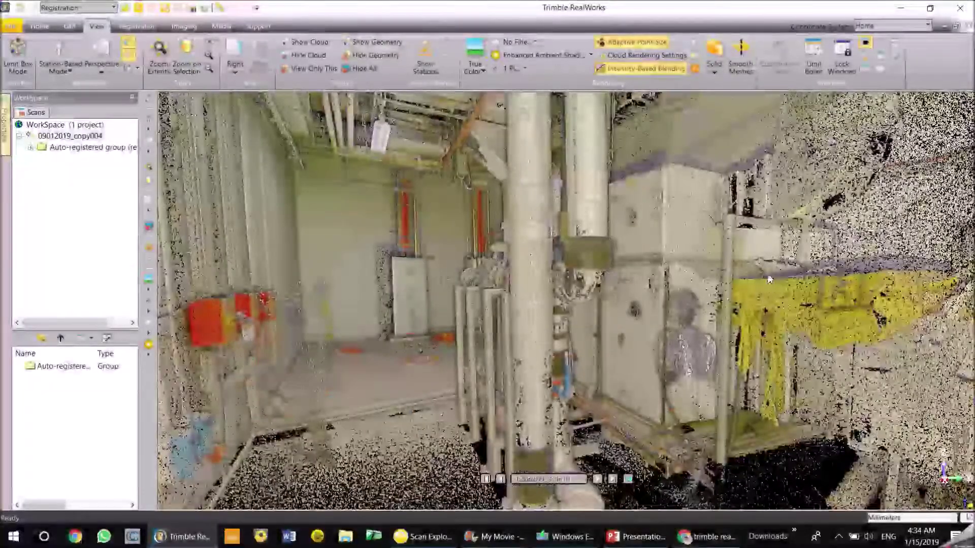
# - Look around the plant room from Station 003, from the yellow-draped equipment back to the wall with the red electrical boxes
pyautogui.moveTo(769, 280); pyautogui.dragTo(584, 273)
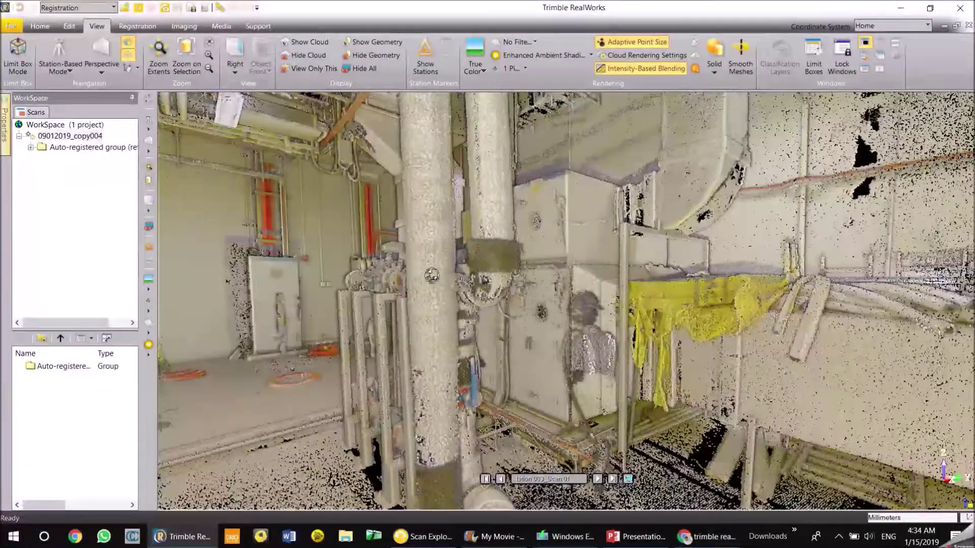
pyautogui.moveTo(431, 275); pyautogui.dragTo(609, 283)
pyautogui.moveTo(445, 277); pyautogui.dragTo(665, 287)
pyautogui.moveTo(514, 230); pyautogui.dragTo(482, 222)
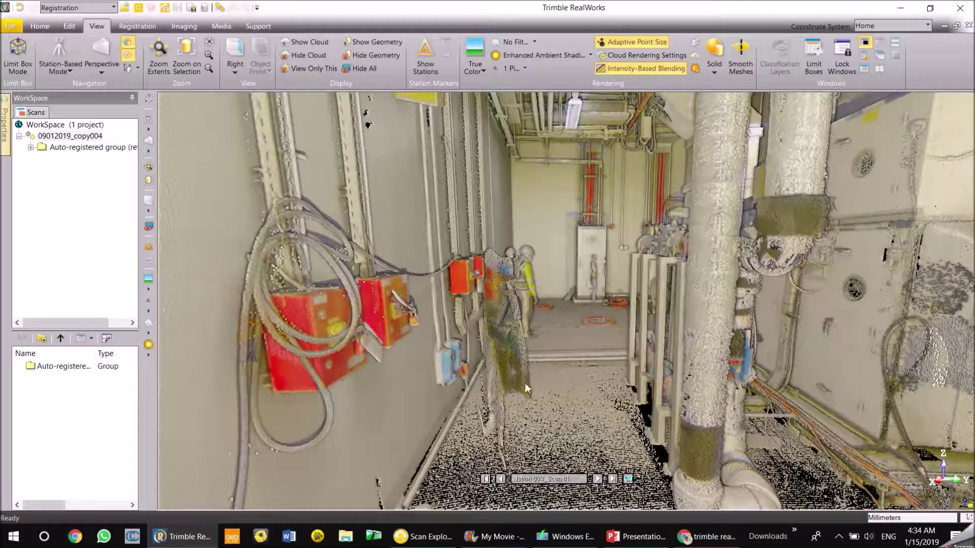
# - Isolate the scanned figure beside the red electrical boxes from the surrounding cloud and examine it from several angles
pyautogui.press('Escape')
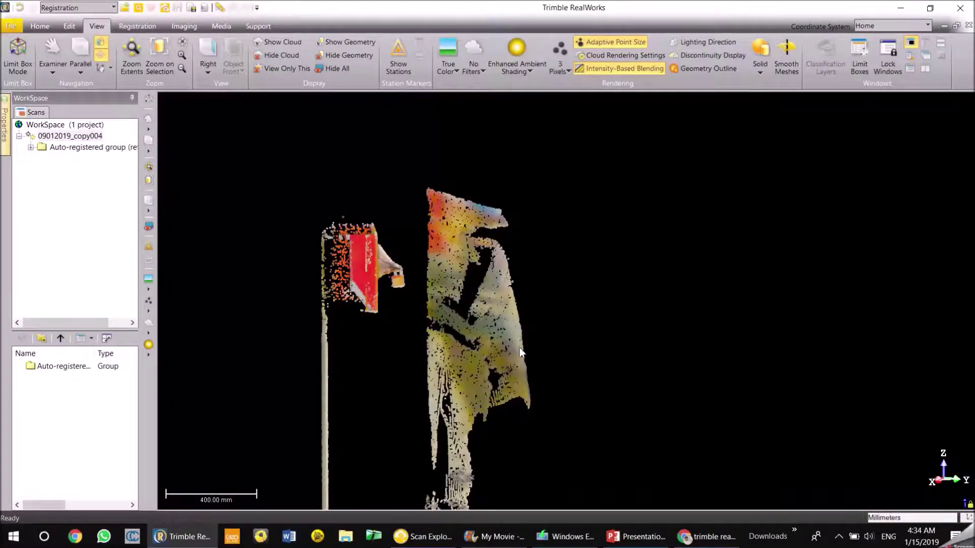
pyautogui.scroll(-5, 502, 317)
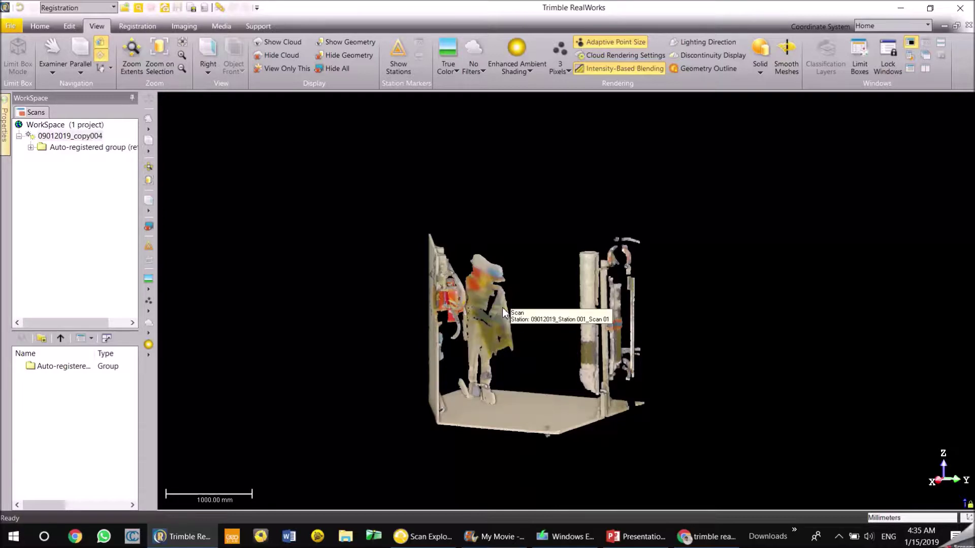
pyautogui.scroll(-2, 505, 312)
pyautogui.moveTo(525, 279)
pyautogui.mouseDown()
pyautogui.moveTo(566, 283)
pyautogui.moveTo(562, 298)
pyautogui.moveTo(496, 297)
pyautogui.moveTo(548, 323)
pyautogui.moveTo(409, 330)
pyautogui.moveTo(425, 329)
pyautogui.moveTo(420, 315)
pyautogui.moveTo(393, 315)
pyautogui.mouseUp()
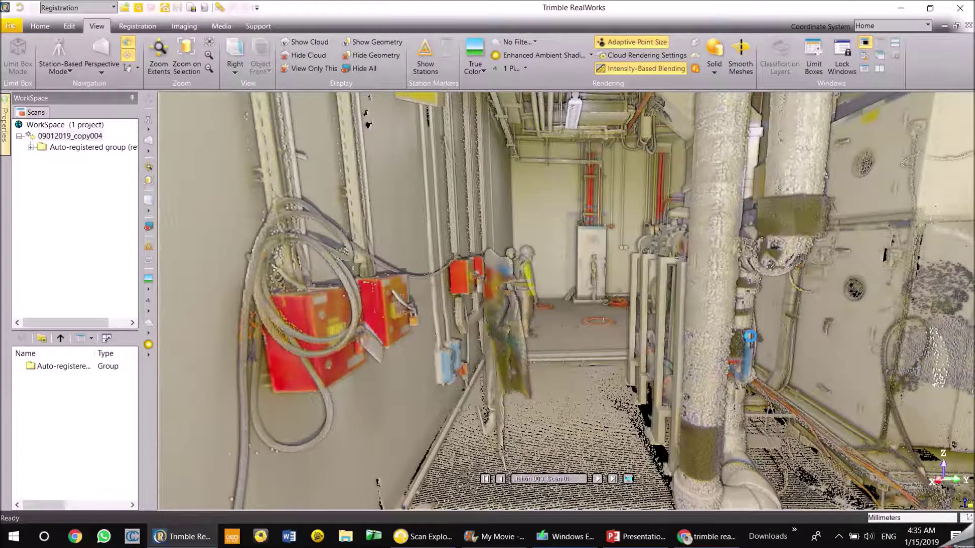
# - Find the worker in the yellow vest from Station 003 and isolate the small part of the Project Cloud around them
pyautogui.moveTo(441, 321); pyautogui.dragTo(630, 304)
pyautogui.scroll(3, 609, 284)
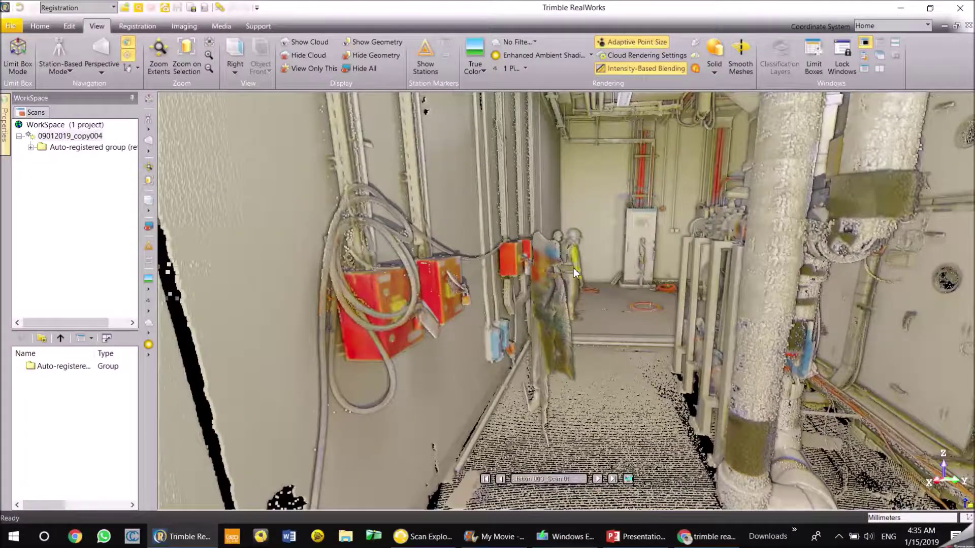
pyautogui.doubleClick(573, 269)
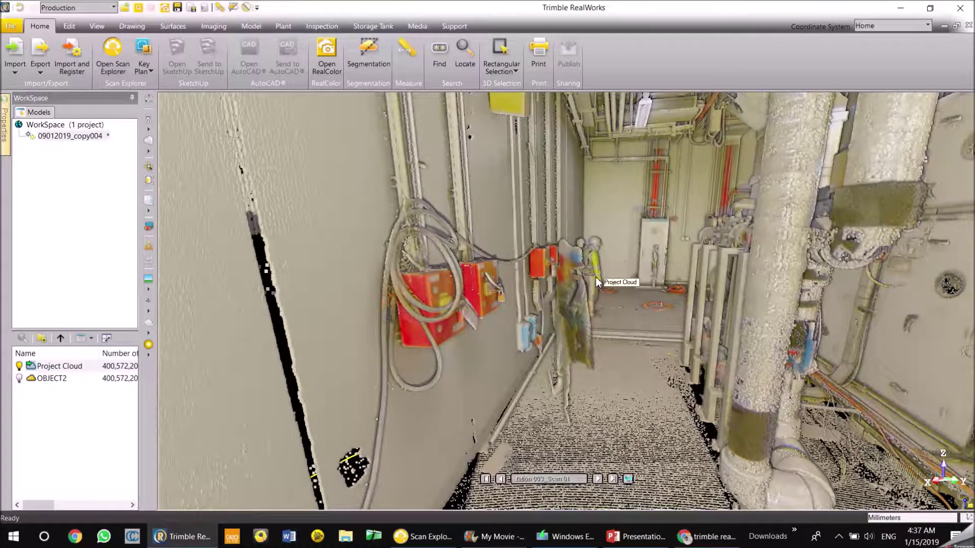
pyautogui.press('space')
pyautogui.scroll(-3, 596, 282)
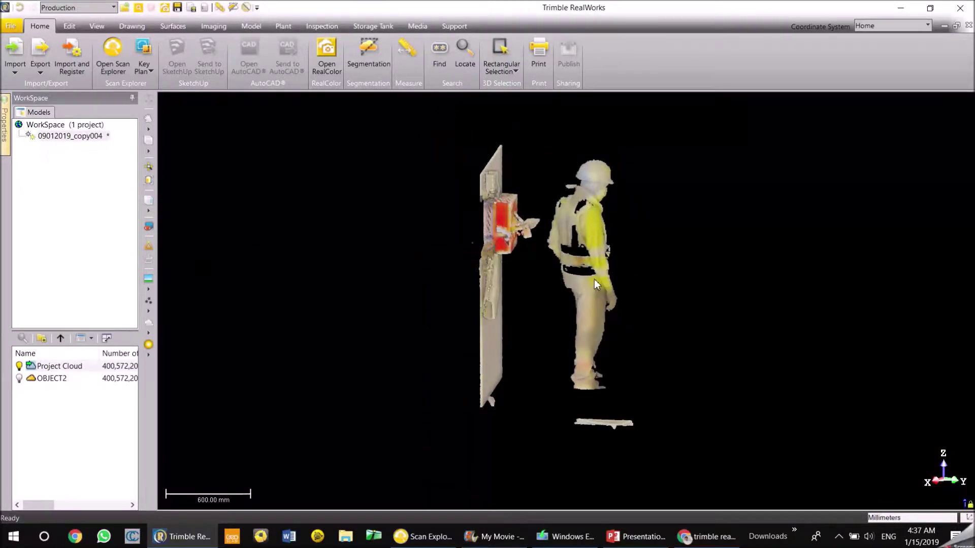
pyautogui.press('-')
# - Segment the worker out of the Project Cloud with a polygonal fence around the whole figure and create a separate cloud from those points
pyautogui.click(365, 45)
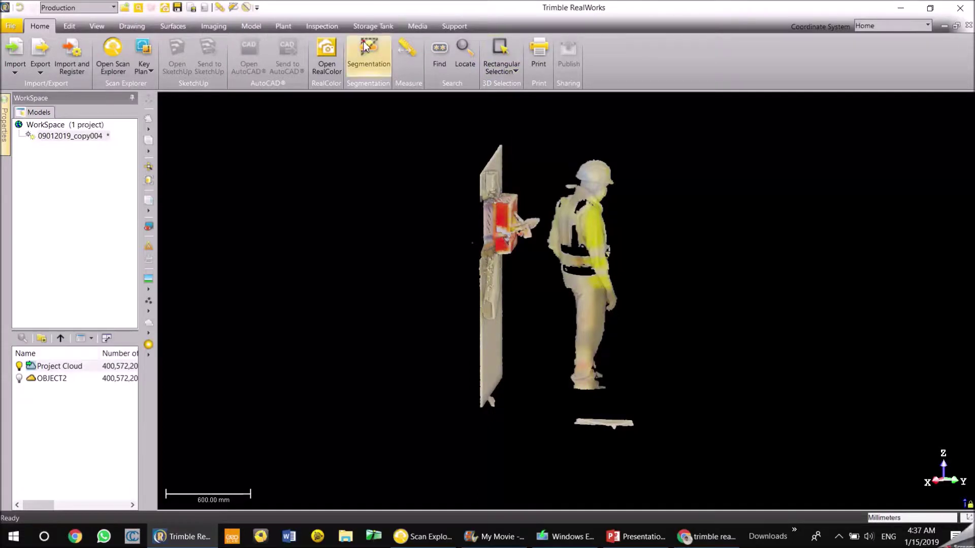
pyautogui.click(571, 146)
pyautogui.click(542, 219)
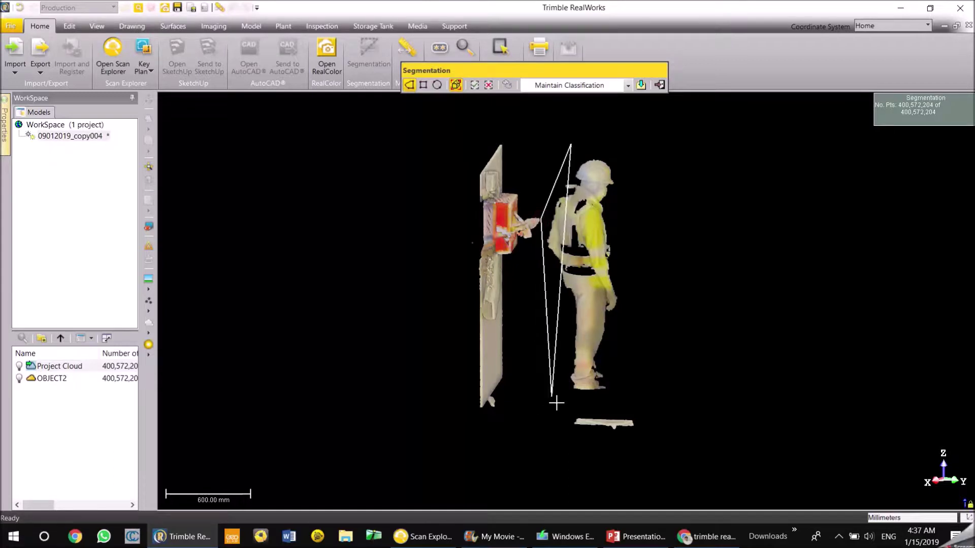
pyautogui.click(562, 392)
pyautogui.click(633, 412)
pyautogui.doubleClick(682, 271)
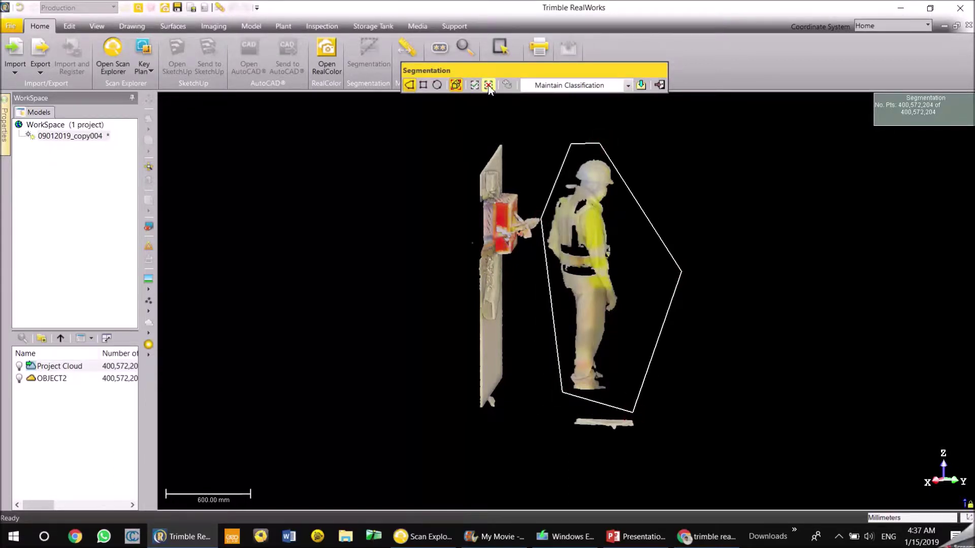
pyautogui.click(640, 85)
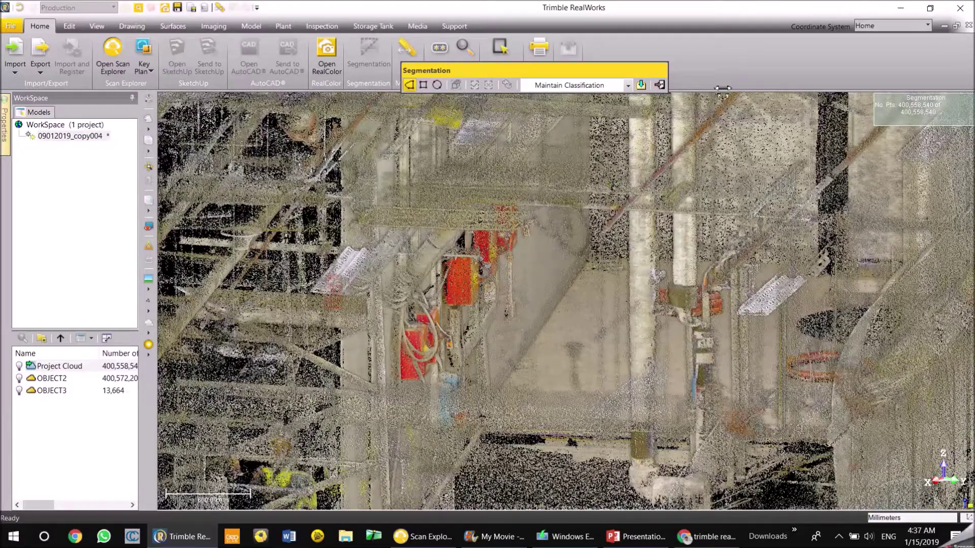
pyautogui.click(659, 84)
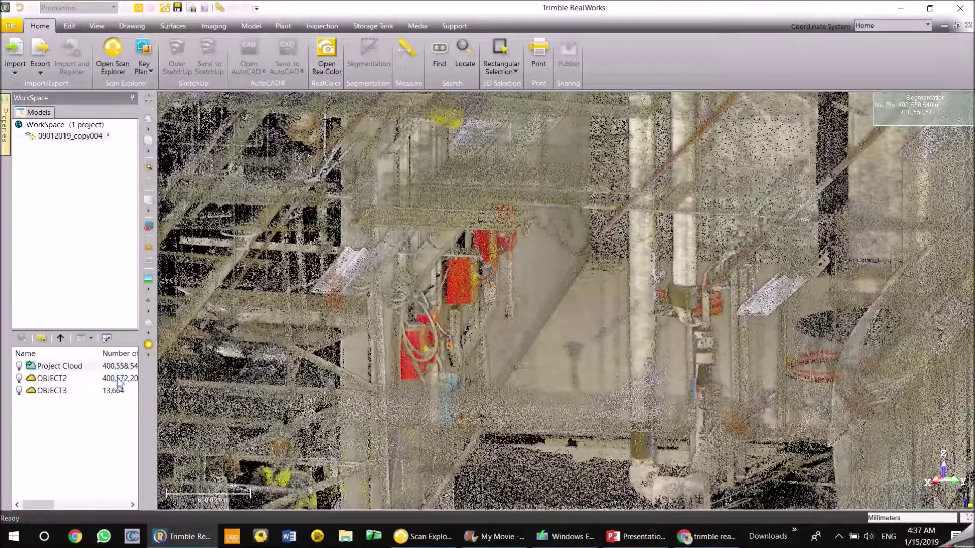
# - Display the segmented worker cloud on its own and delete it from the project
pyautogui.click(42, 391)
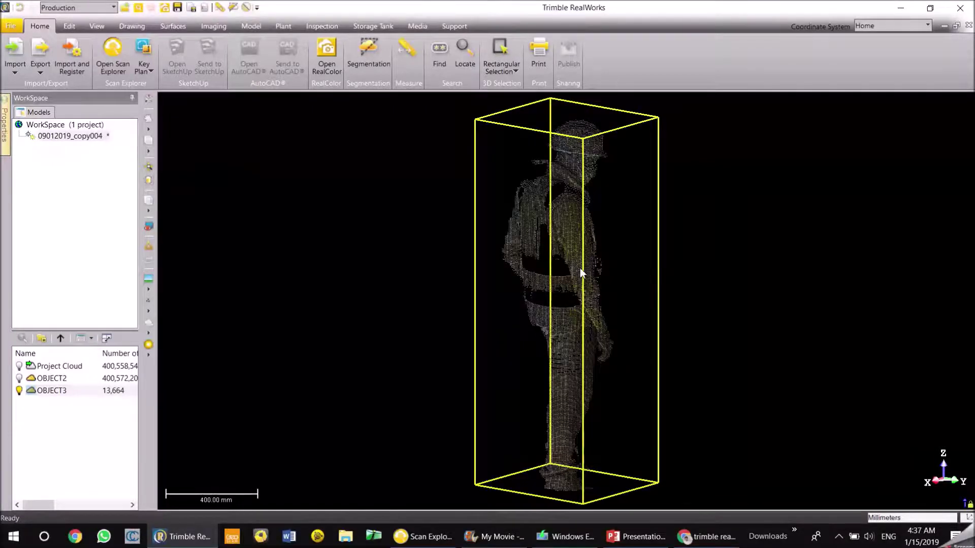
pyautogui.press('Delete')
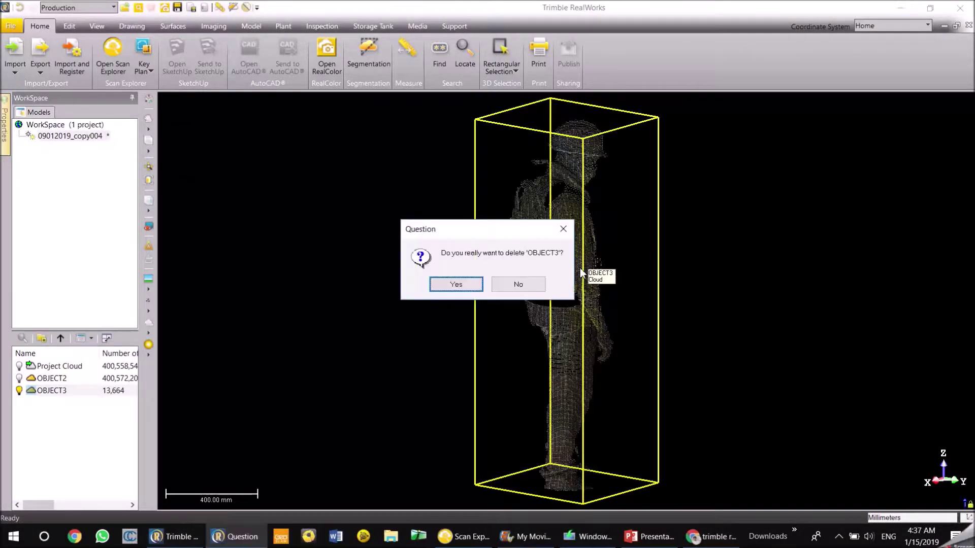
pyautogui.press('Return')
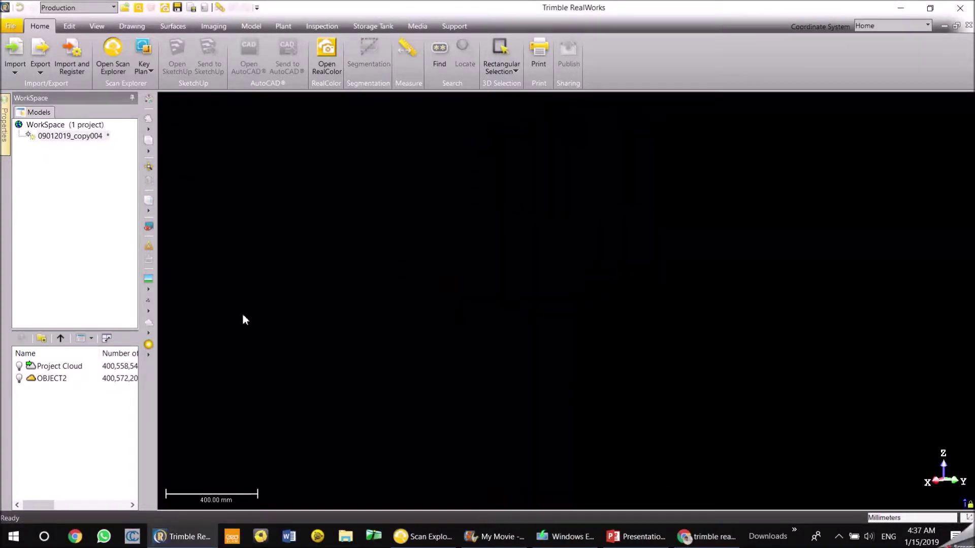